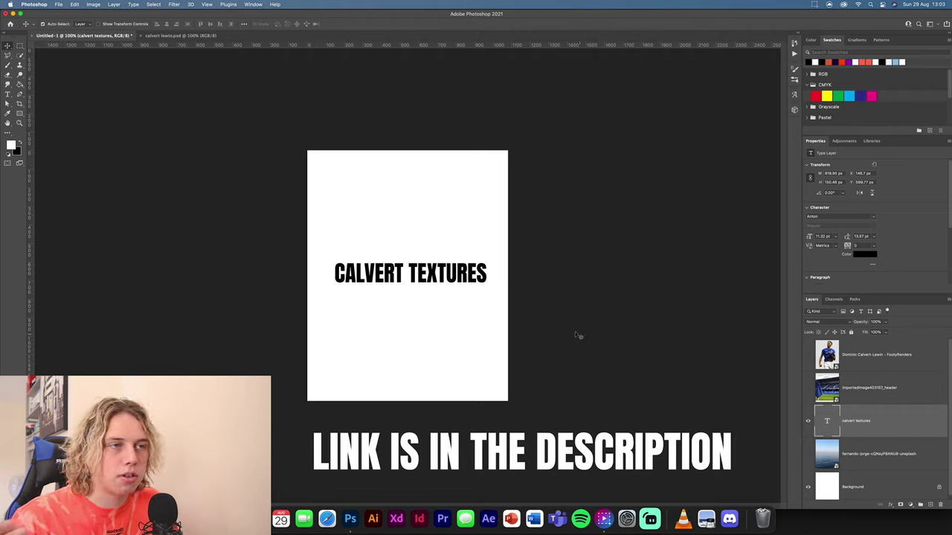
Place the calvert textures type layer above all other layers in the Layers panel.
drag(841, 421, 860, 354)
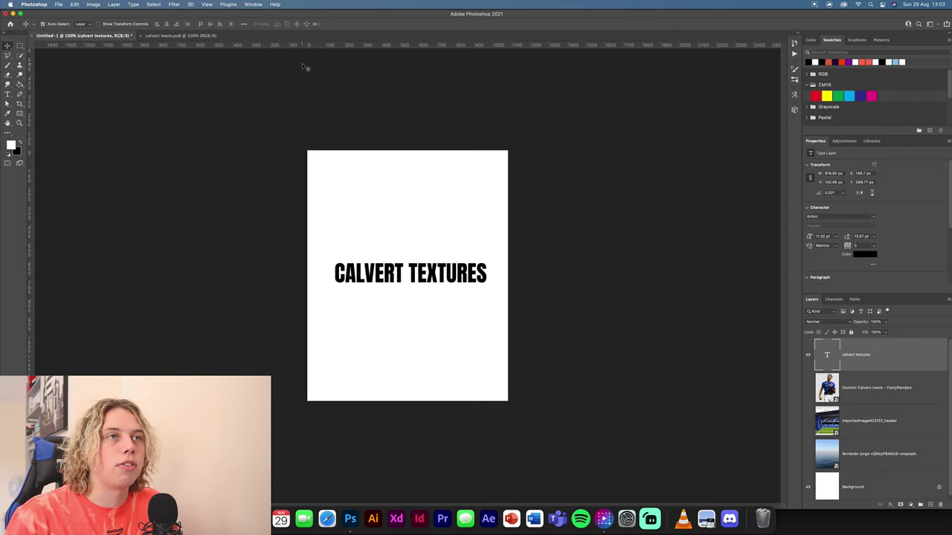
right_click(238, 36)
Create a new 1080×1350 px document, then hide the calvert textures text in the original file.
click(279, 78)
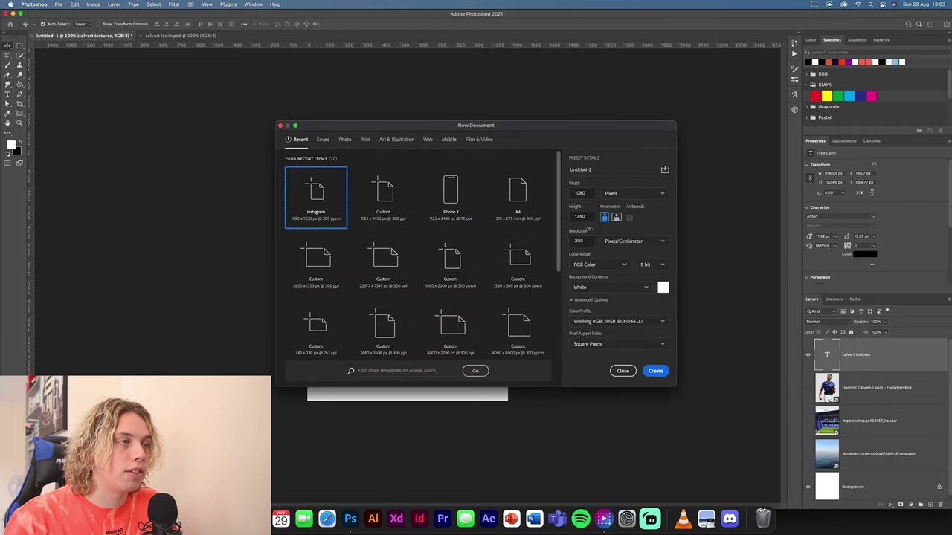
click(655, 370)
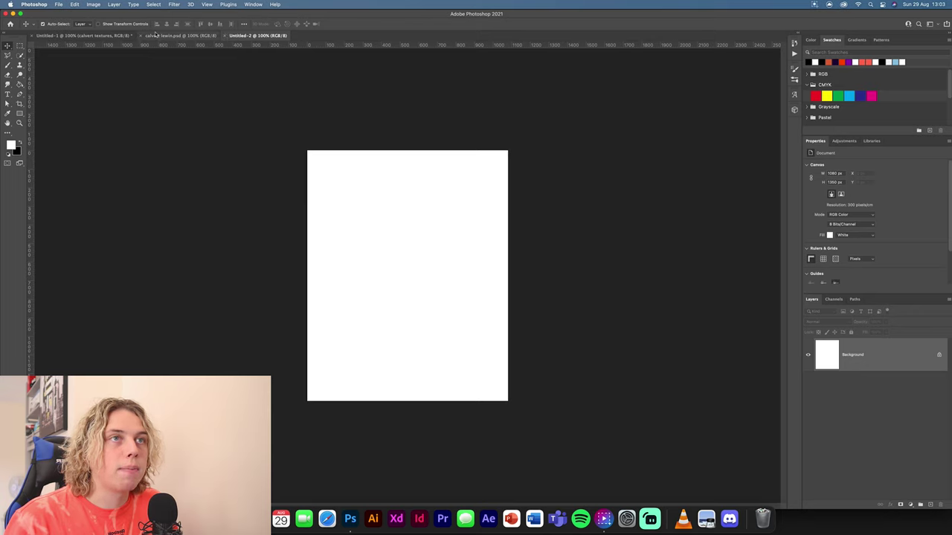
click(112, 36)
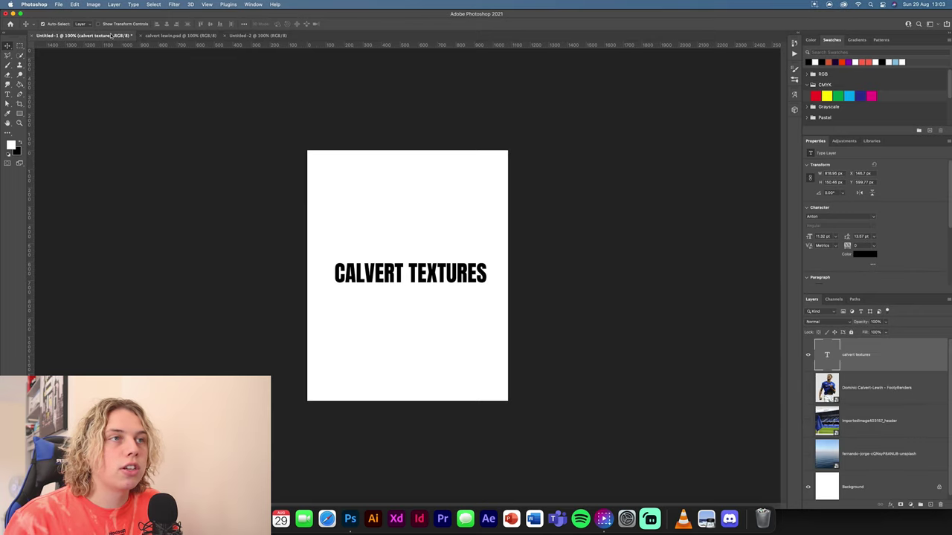
click(808, 355)
Select the stadium header and sea photo layers and drag them into Untitled-2.
click(868, 399)
click(875, 431)
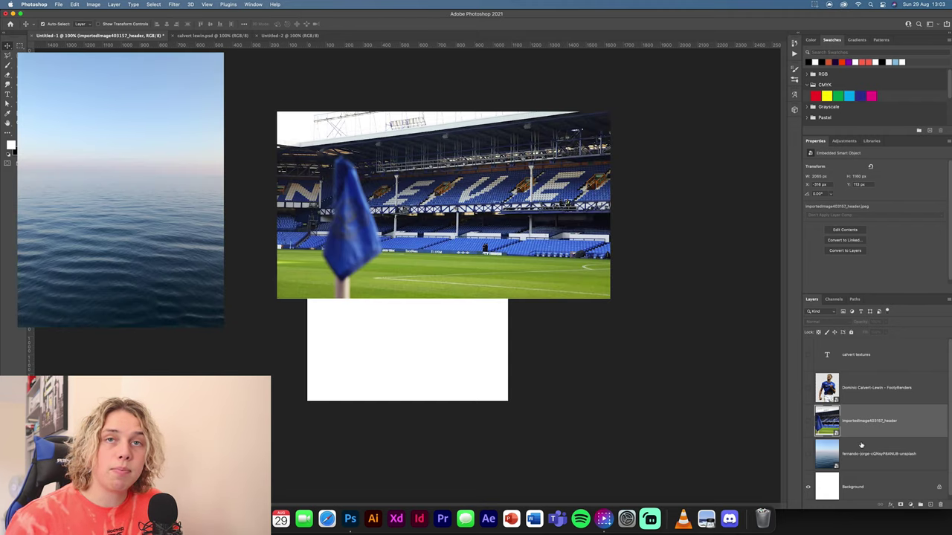
click(872, 465)
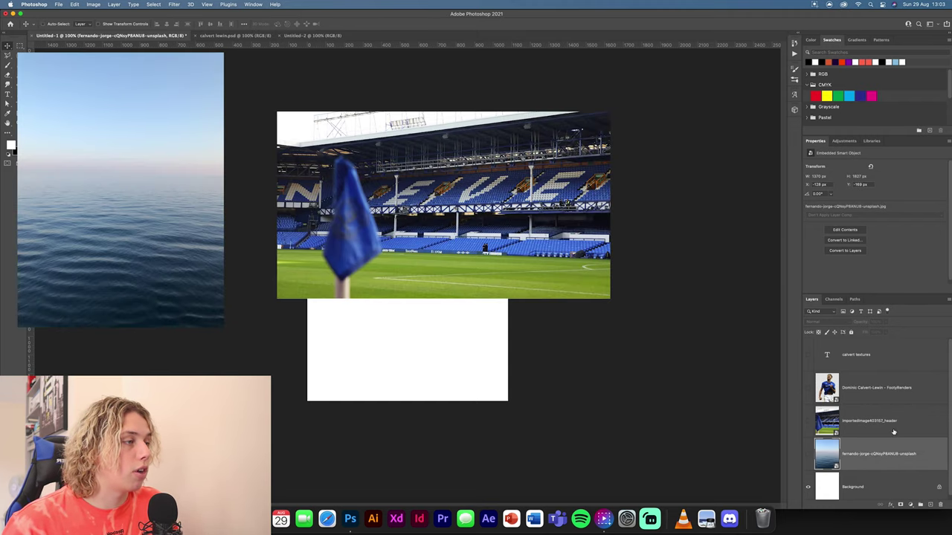
shift+click(894, 432)
drag(895, 428, 420, 260)
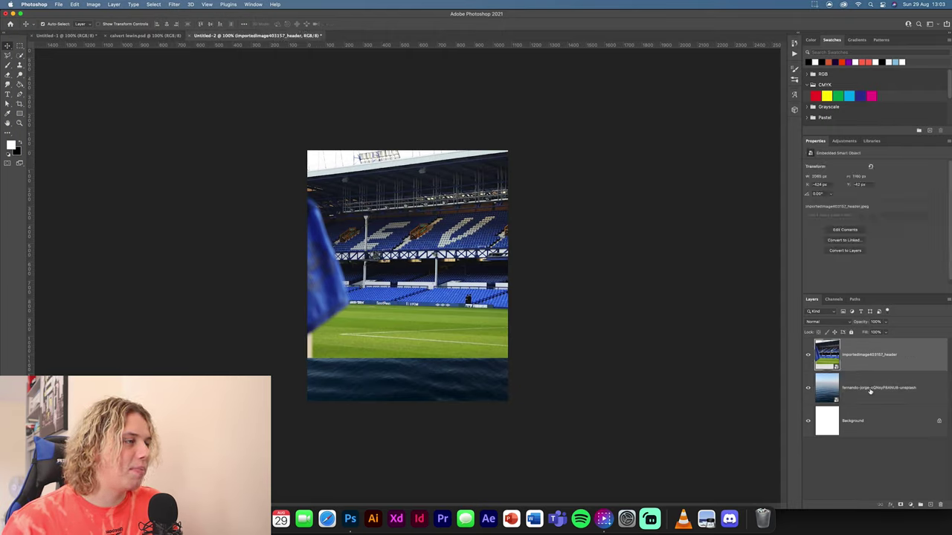
Hide the sea photo and scale the stadium image up to 1350 px tall, filling the canvas.
click(809, 387)
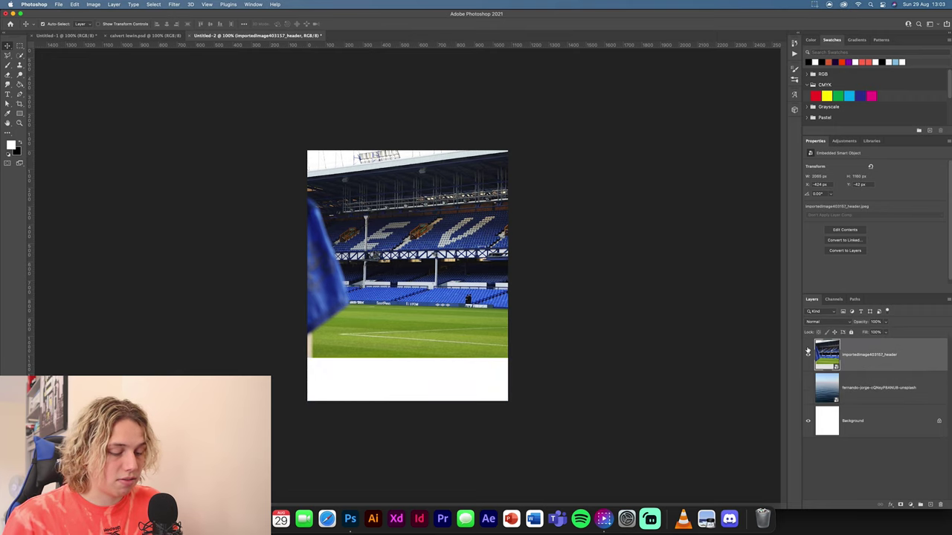
key(super+t)
drag(437, 274, 433, 317)
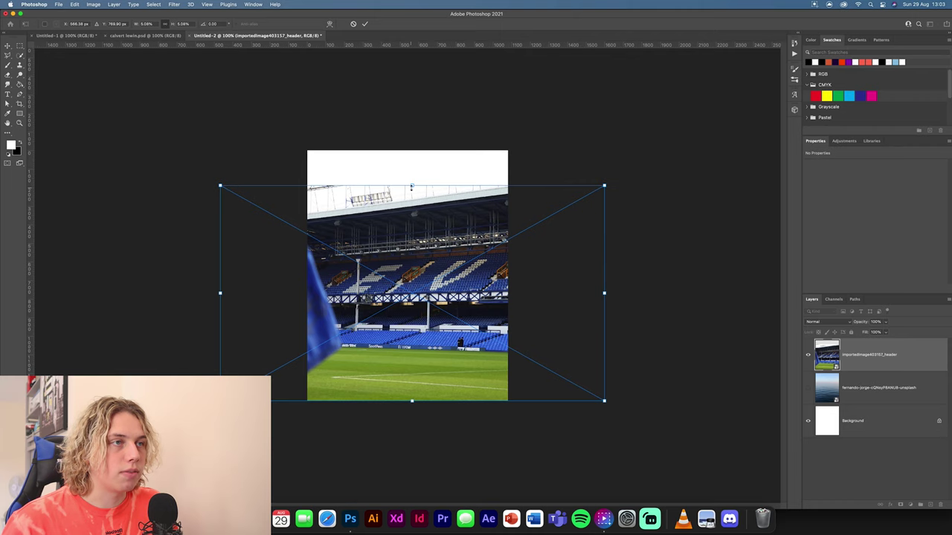
drag(412, 187, 413, 149)
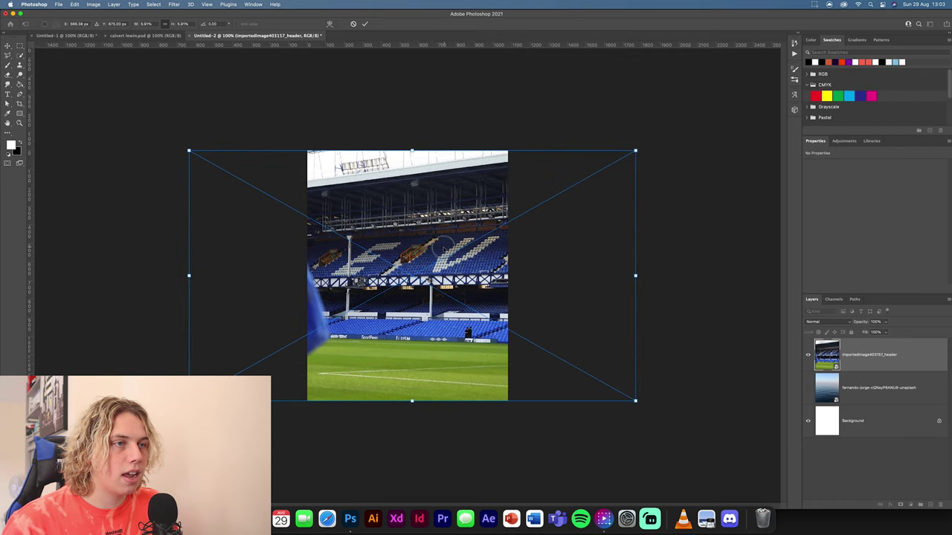
drag(444, 244, 418, 258)
key(Return)
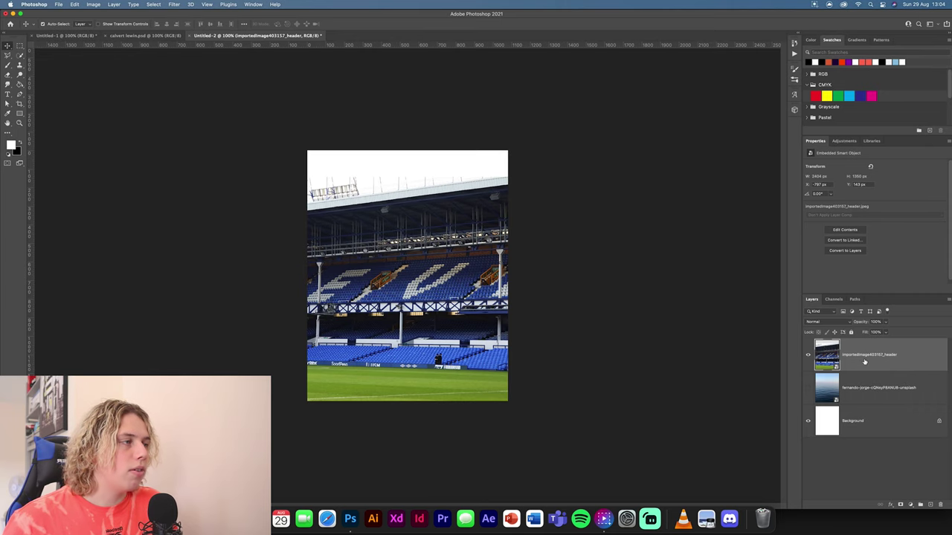
Add a layer mask to the stadium photo and paint black over the roof to fade it out.
click(900, 505)
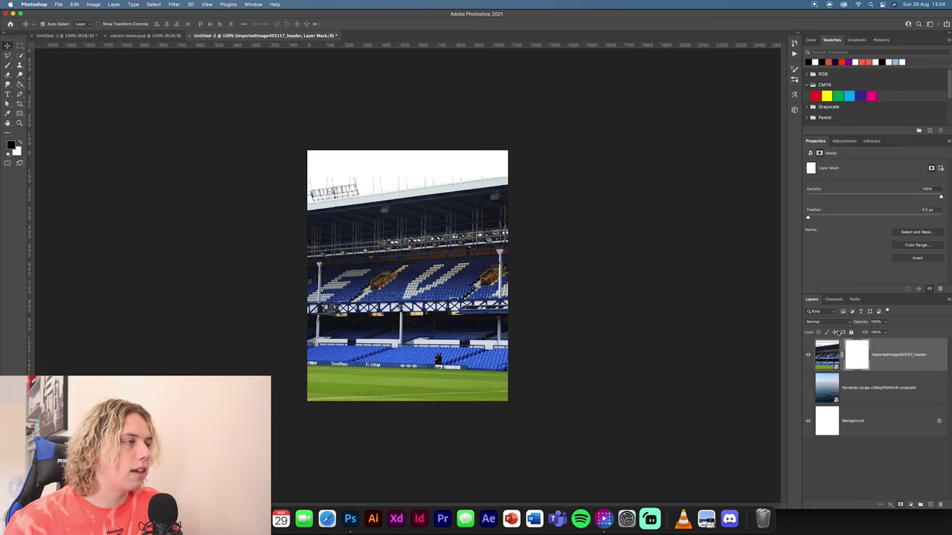
click(8, 66)
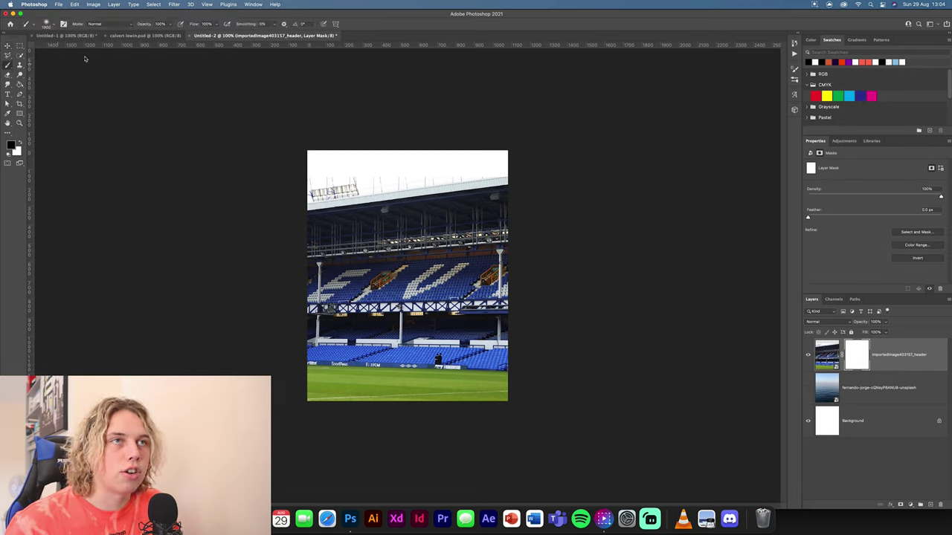
key(bracketleft)
key(bracketleft)
key(bracketleft)
key(bracketleft)
key(bracketleft)
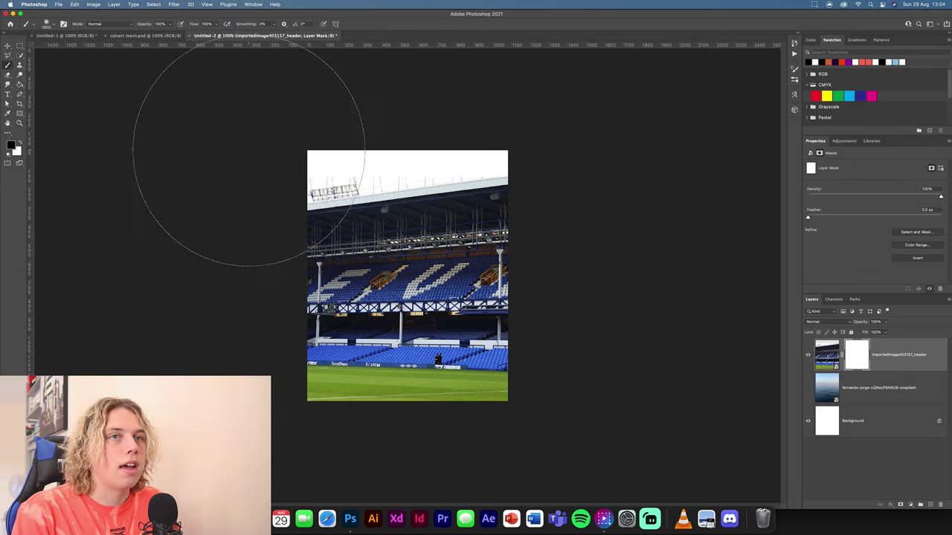
mouse_move(308, 149)
mouse_down()
mouse_move(279, 147)
mouse_move(401, 149)
mouse_move(503, 132)
mouse_move(338, 151)
mouse_move(534, 120)
mouse_move(203, 158)
mouse_move(408, 150)
mouse_move(587, 125)
mouse_move(179, 206)
mouse_up()
Move the stadium image lower and squash it vertically, then target its mask.
click(853, 380)
click(853, 357)
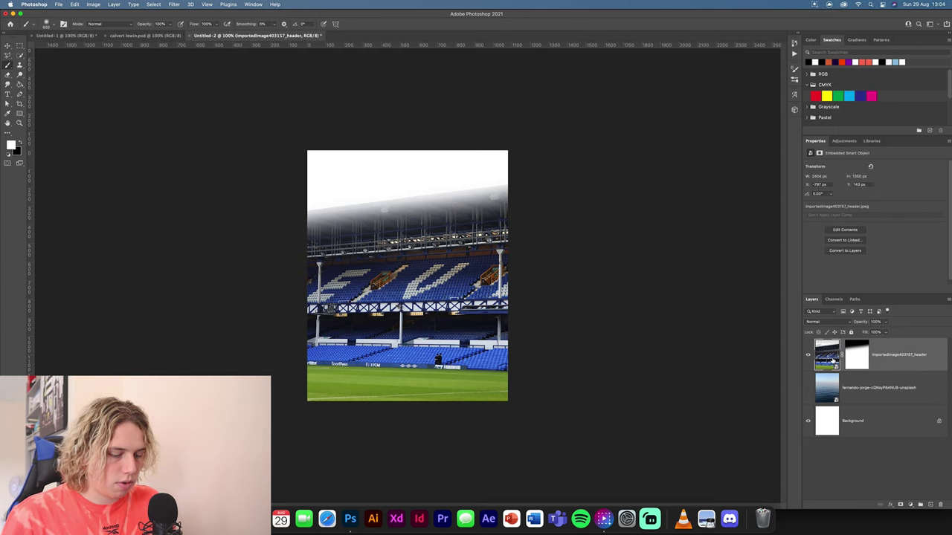
key(super+t)
drag(455, 236, 455, 249)
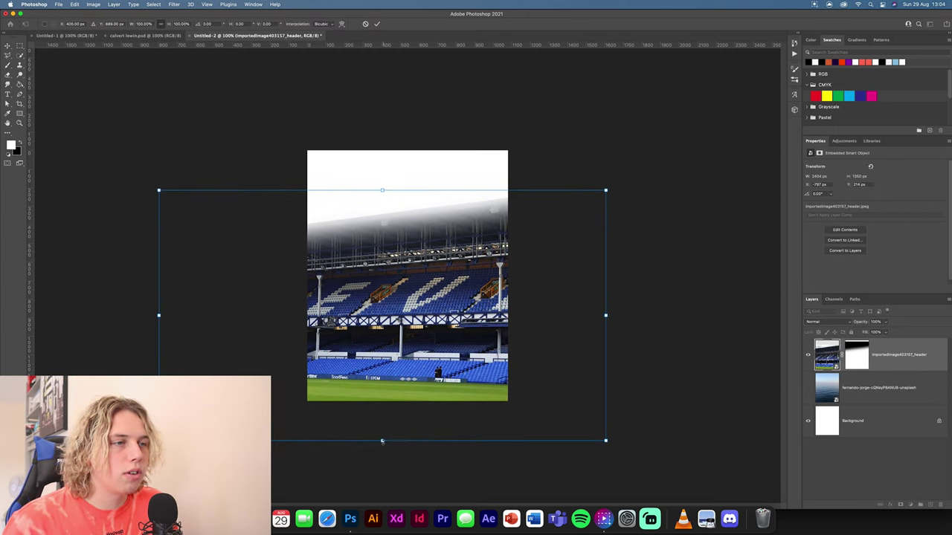
drag(382, 441, 382, 427)
click(376, 24)
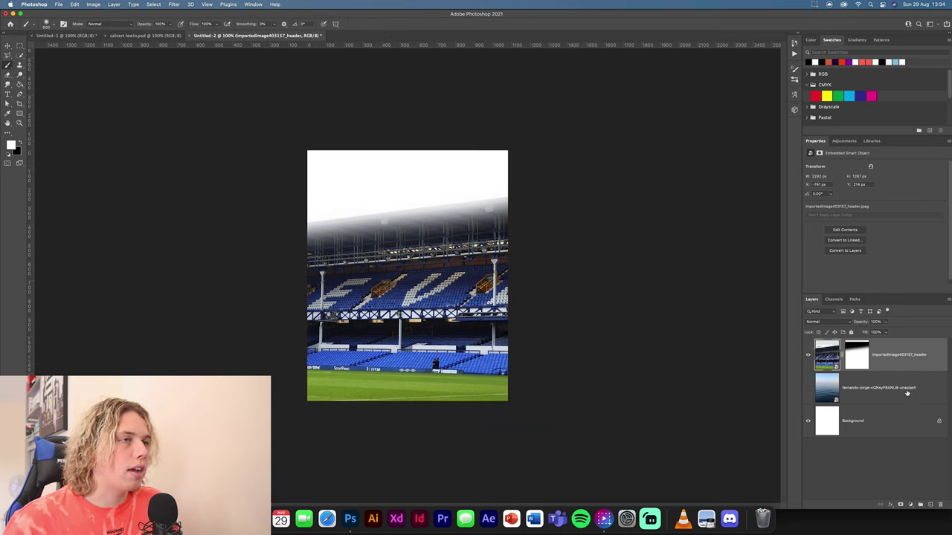
click(862, 353)
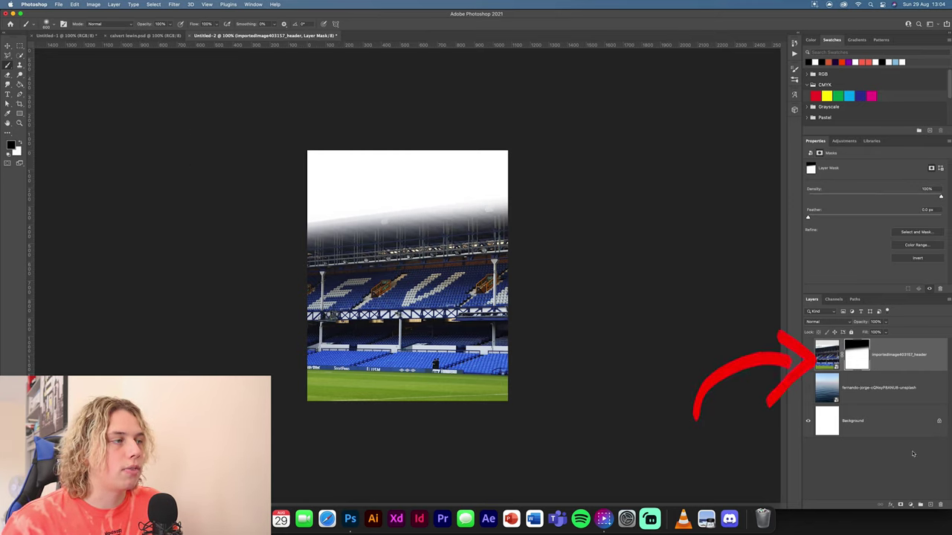
Show the sea photo behind the stadium and nudge it slightly down.
click(808, 389)
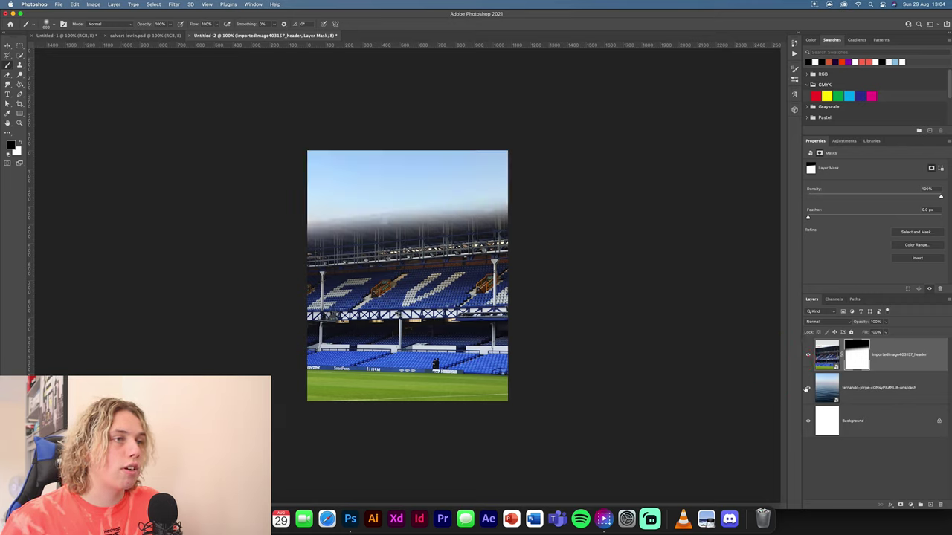
click(885, 397)
key(super+t)
drag(404, 148, 403, 166)
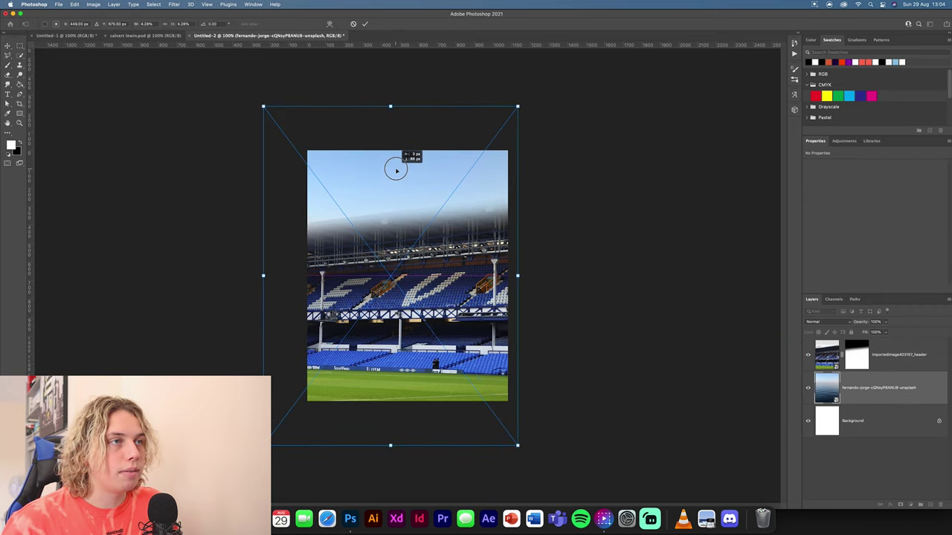
key(Return)
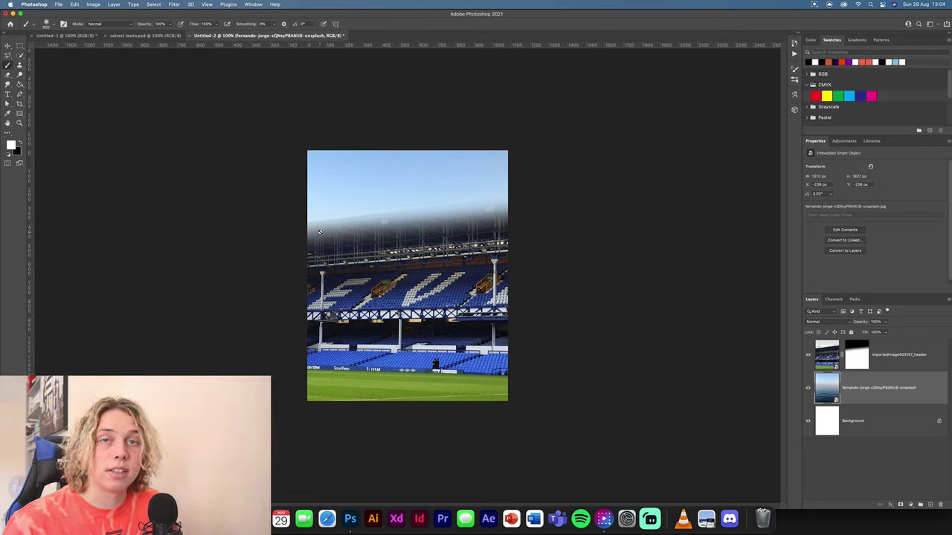
Brush more black on the stadium mask so its top blends into the blue sky.
click(853, 361)
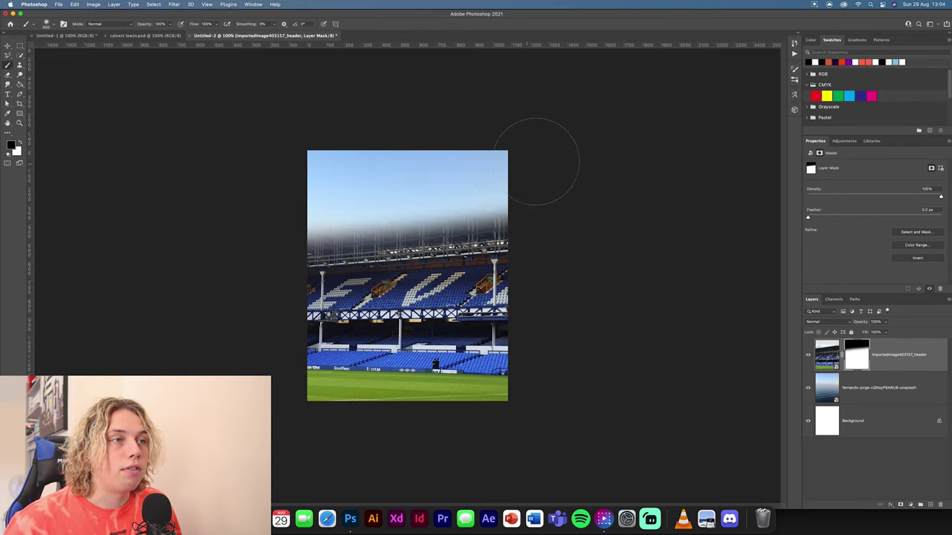
mouse_move(546, 153)
mouse_down()
mouse_move(291, 197)
mouse_move(468, 157)
mouse_up()
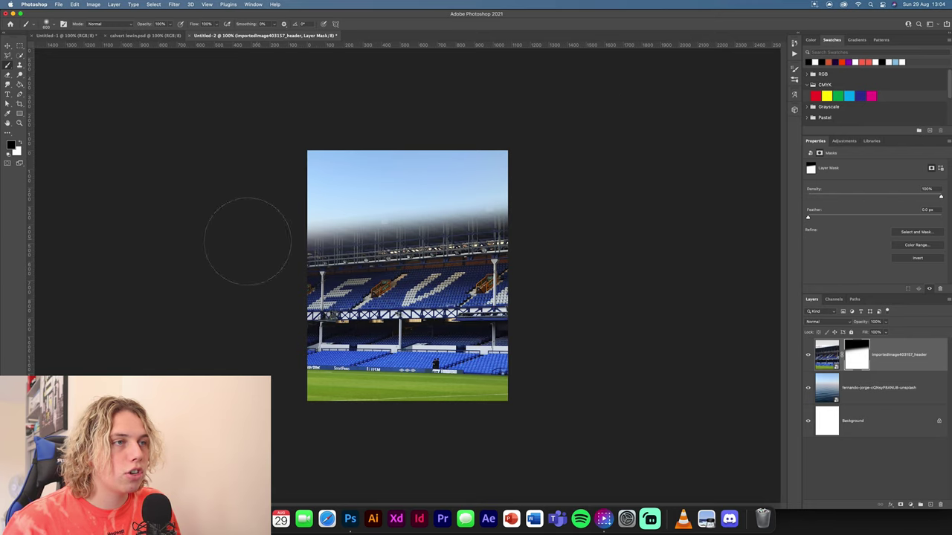
click(8, 45)
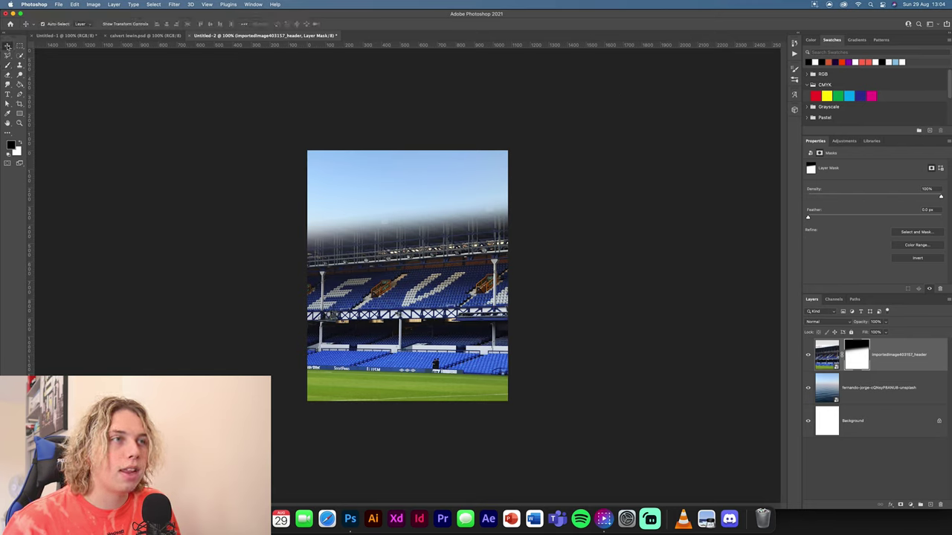
click(889, 404)
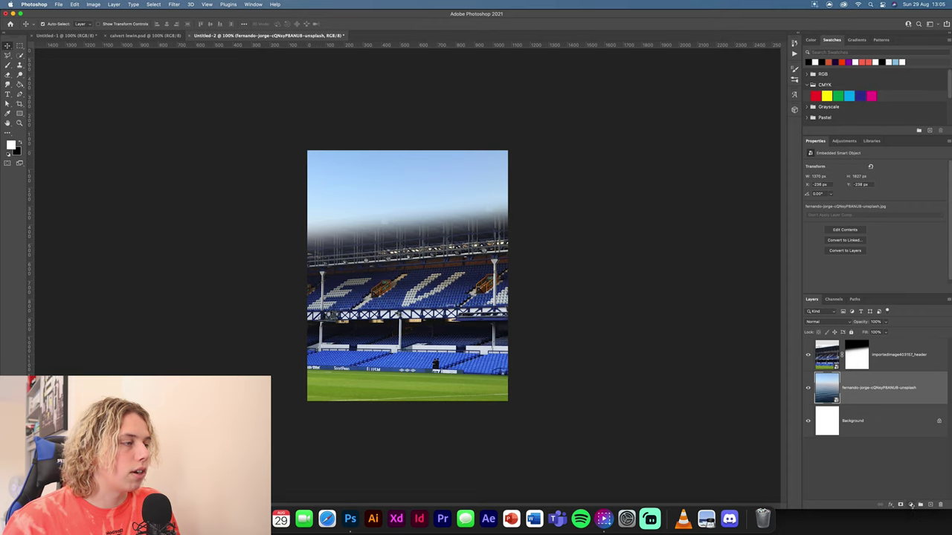
Add a Hue/Saturation adjustment above the sea photo with Saturation at -15.
click(911, 505)
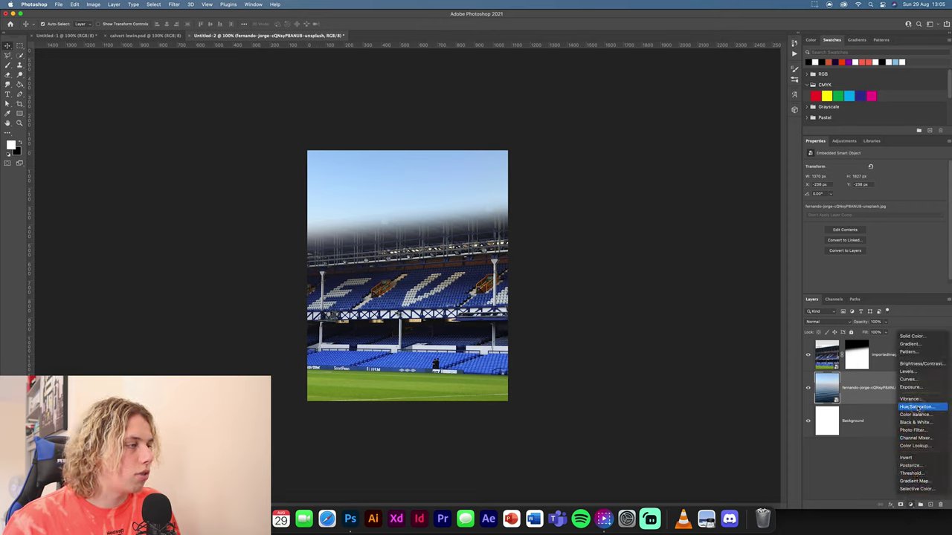
click(917, 407)
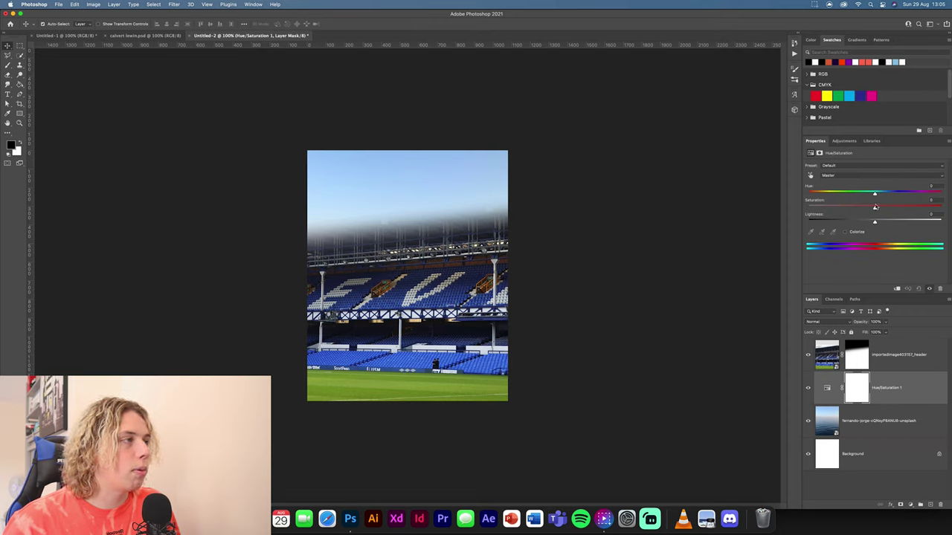
drag(875, 209, 865, 209)
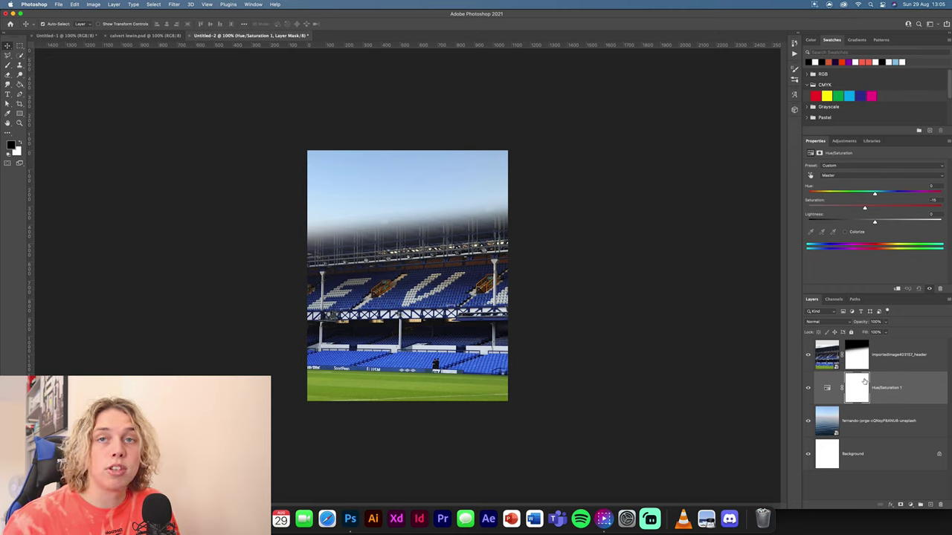
click(885, 361)
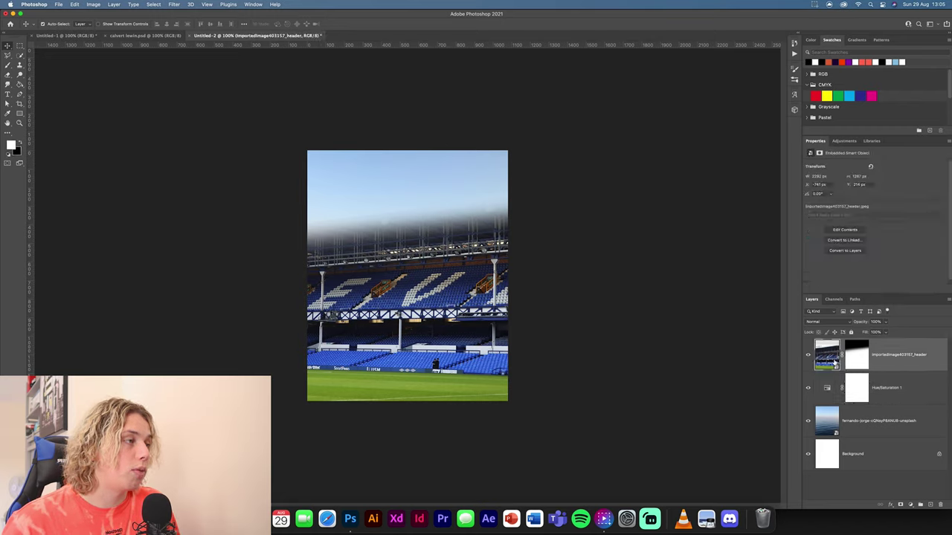
Add a Curves adjustment clipped to the stadium image and pull the curve down to darken it.
click(910, 505)
click(897, 383)
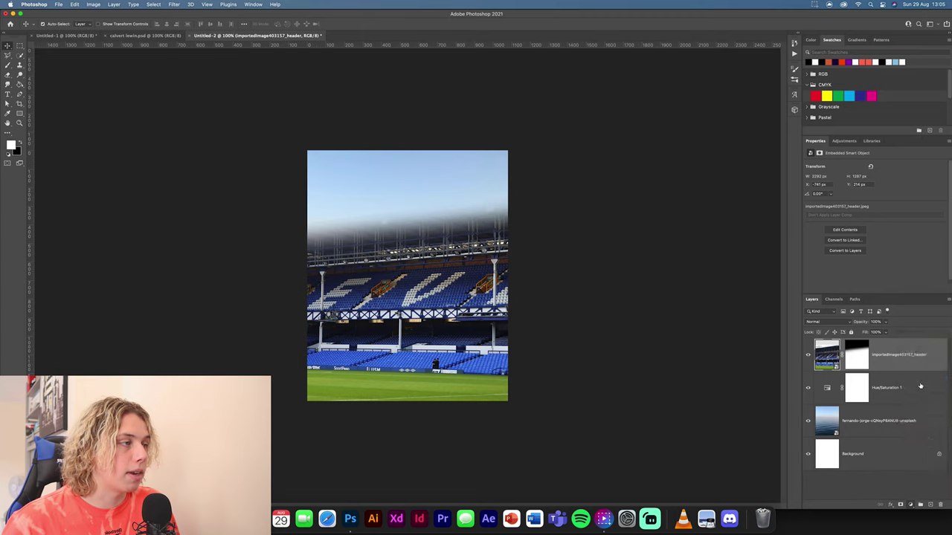
alt+click(889, 368)
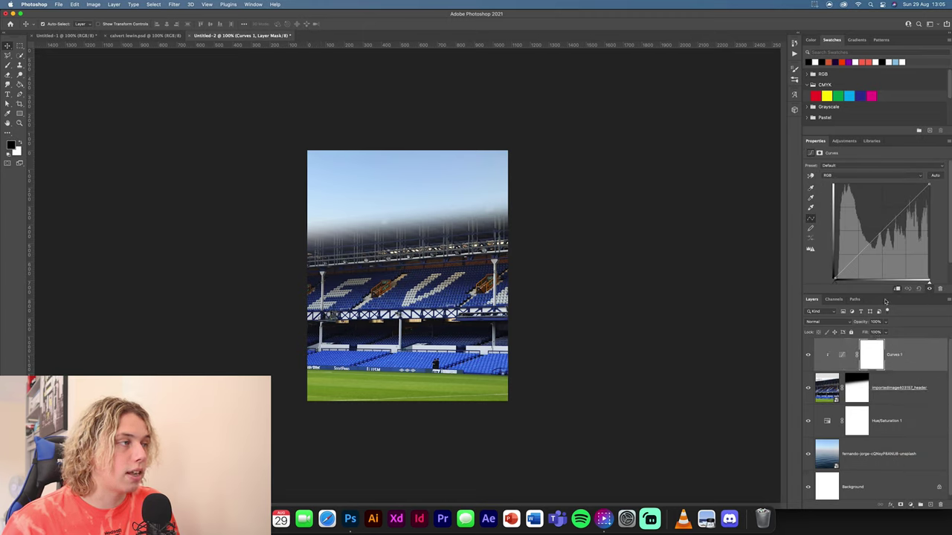
drag(872, 241, 870, 246)
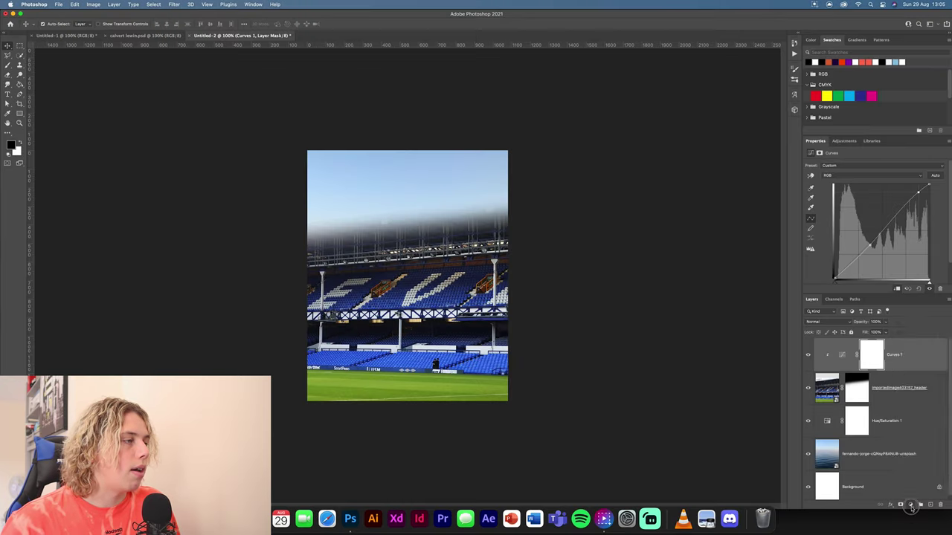
Add a clipped Color Balance shifting midtones +3 toward blue, then switch Tone to Highlights.
click(911, 505)
click(923, 414)
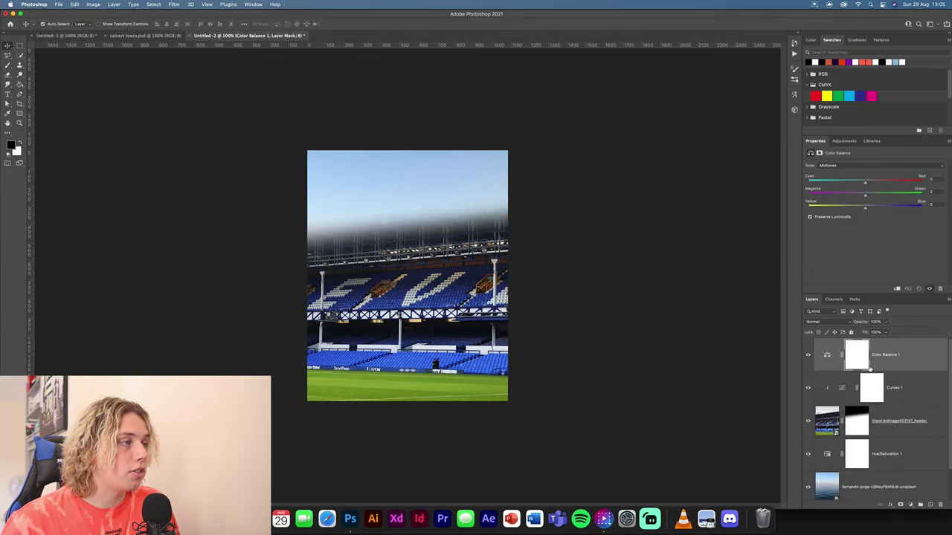
alt+click(887, 372)
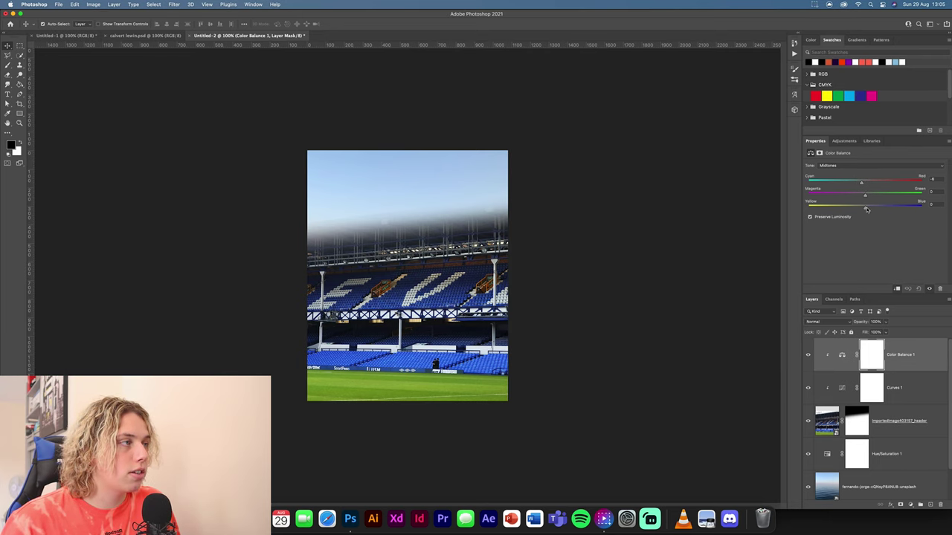
drag(866, 210, 867, 210)
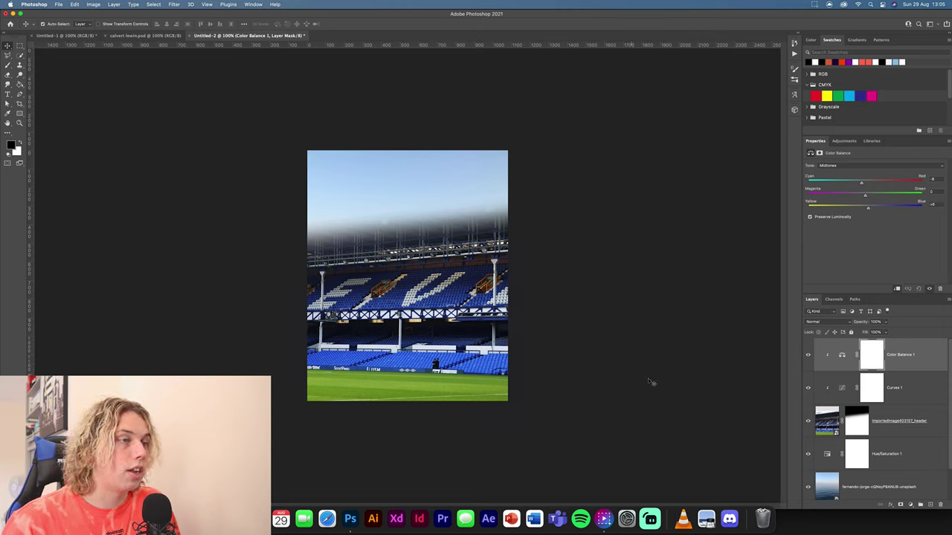
click(855, 165)
click(855, 173)
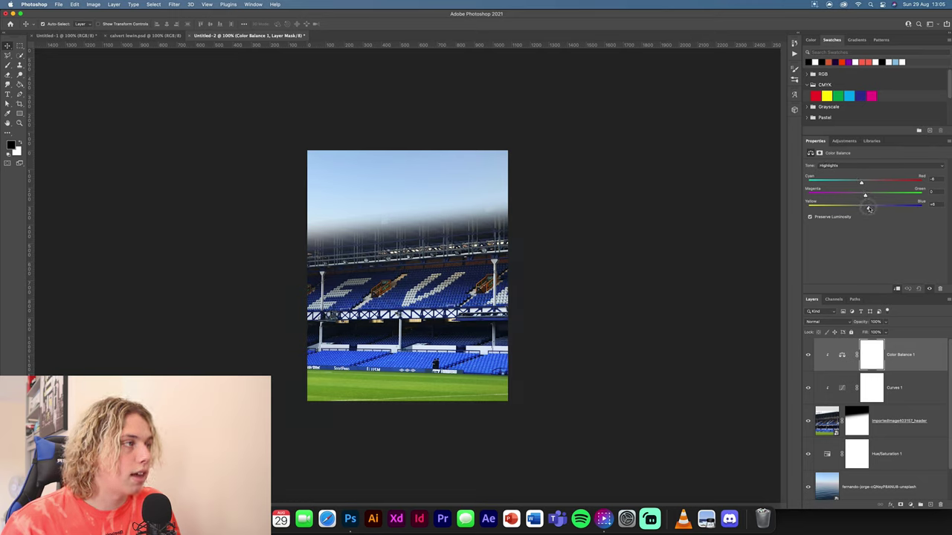
click(809, 355)
click(809, 355)
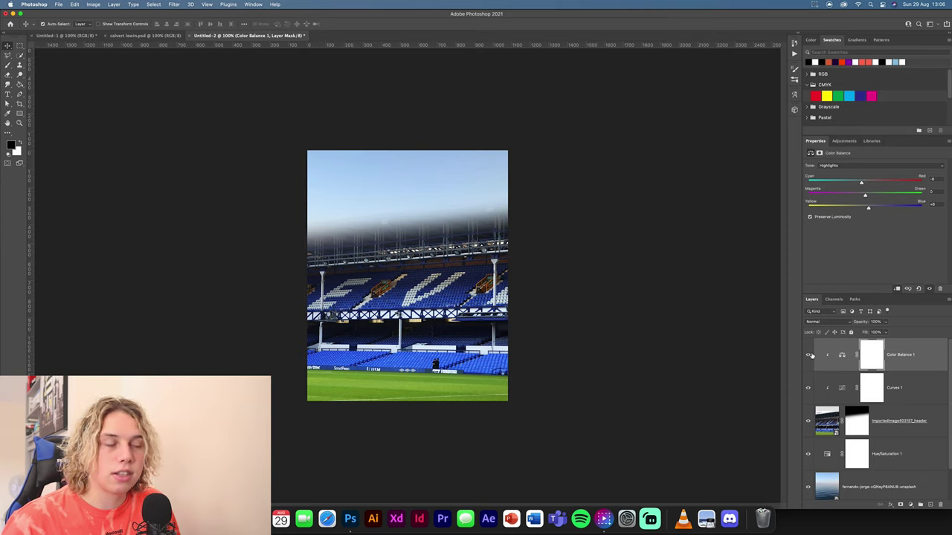
Add a Hue/Saturation at -15 saturation, then stamp all visible layers into Layer 1.
click(911, 505)
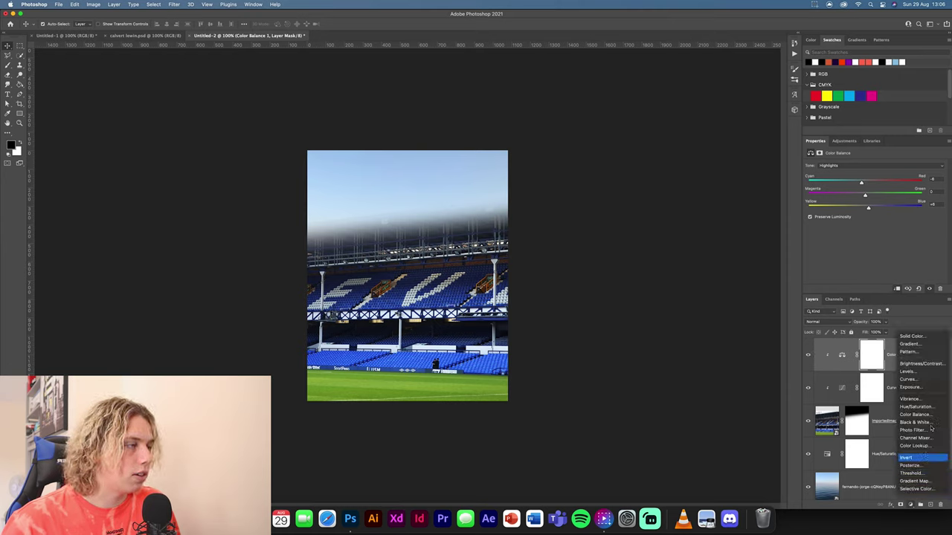
click(921, 407)
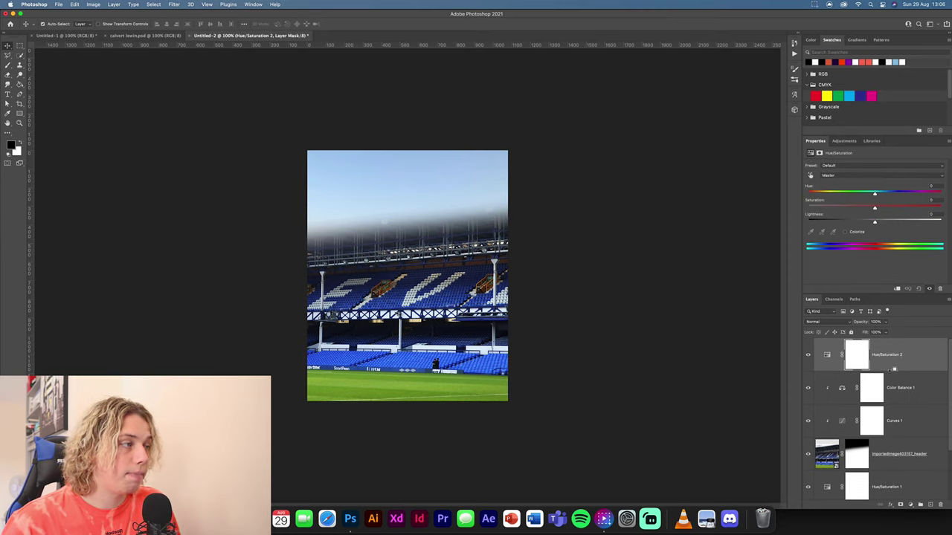
drag(872, 209, 867, 209)
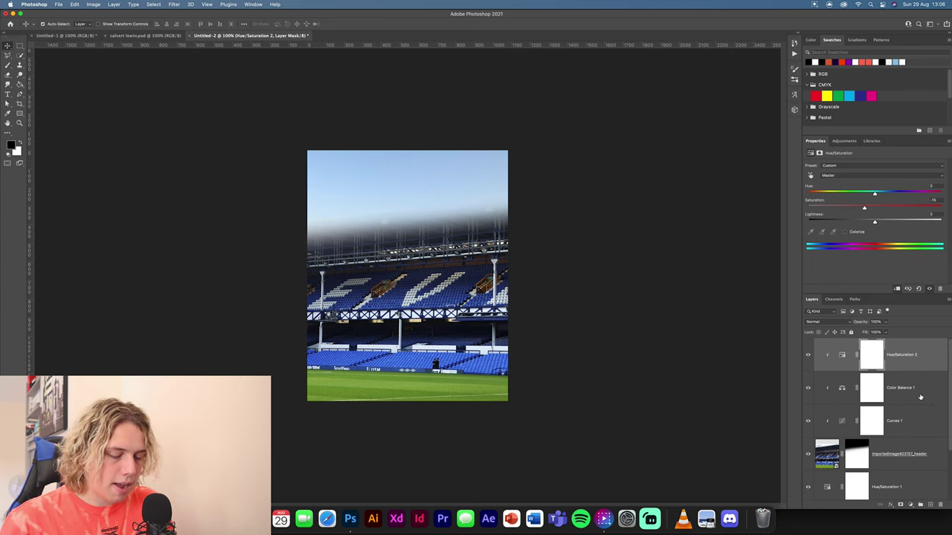
key(super+shift+alt+e)
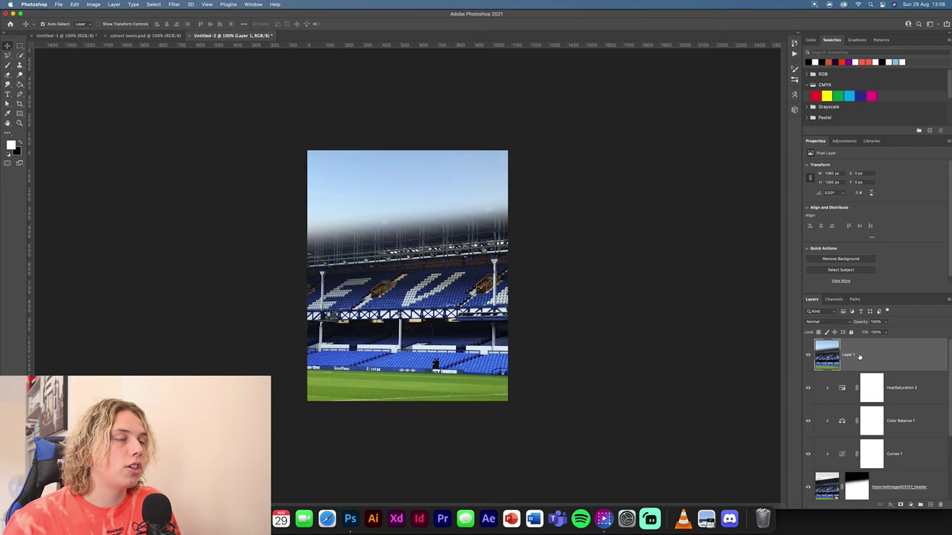
Apply a 9.5-pixel Gaussian Blur to Layer 1 and convert it to a smart object.
click(172, 5)
mouse_move(258, 99)
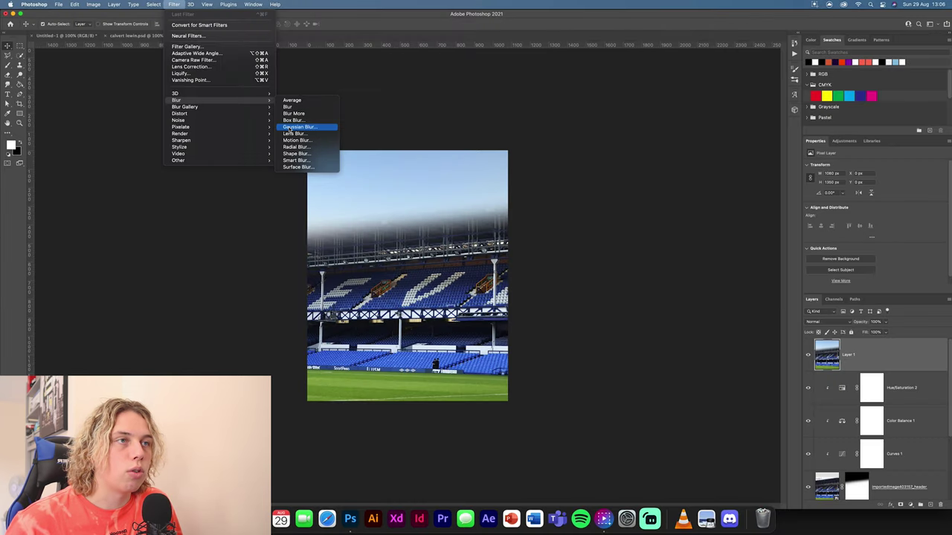
click(297, 127)
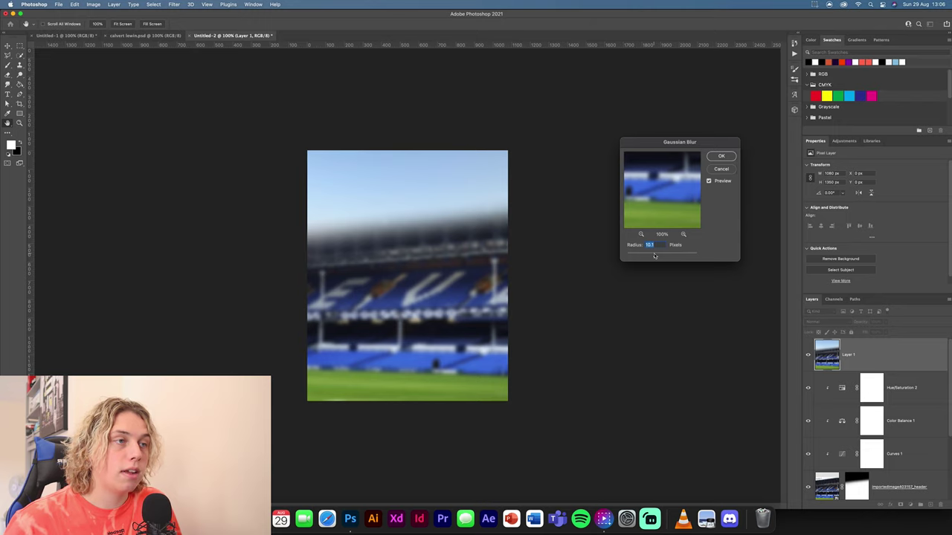
drag(655, 256, 654, 258)
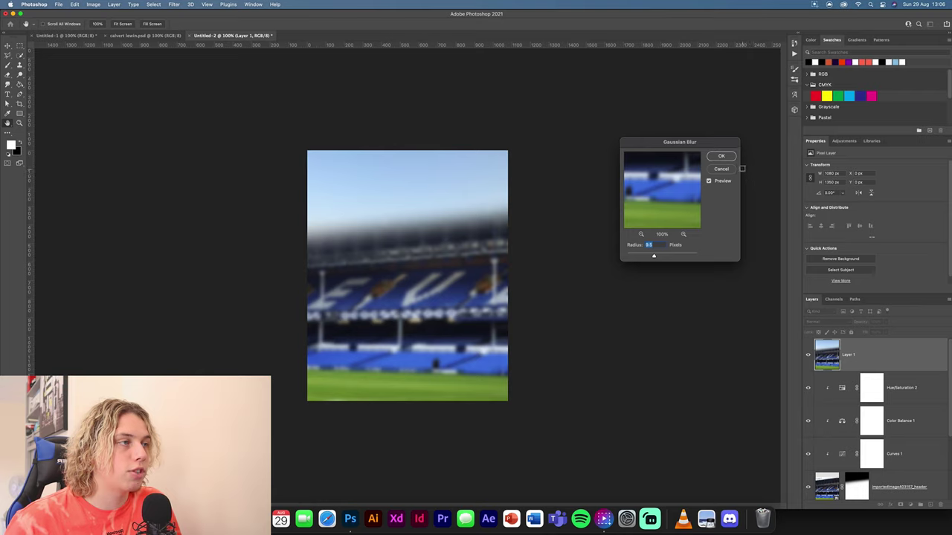
click(721, 156)
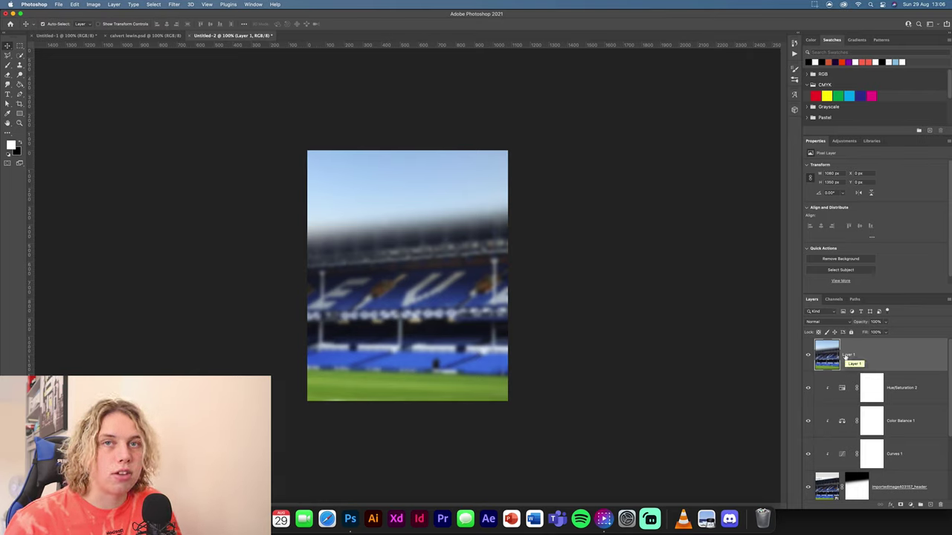
right_click(845, 357)
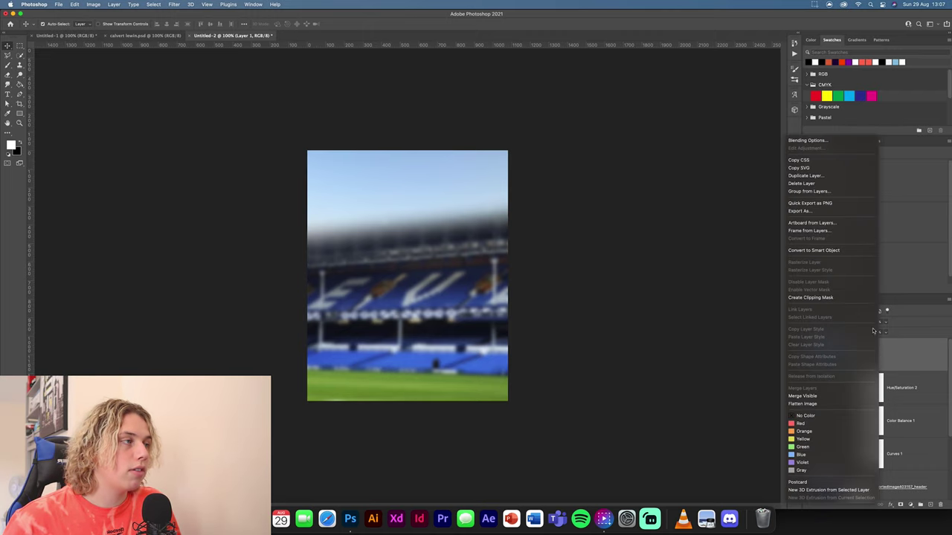
click(841, 253)
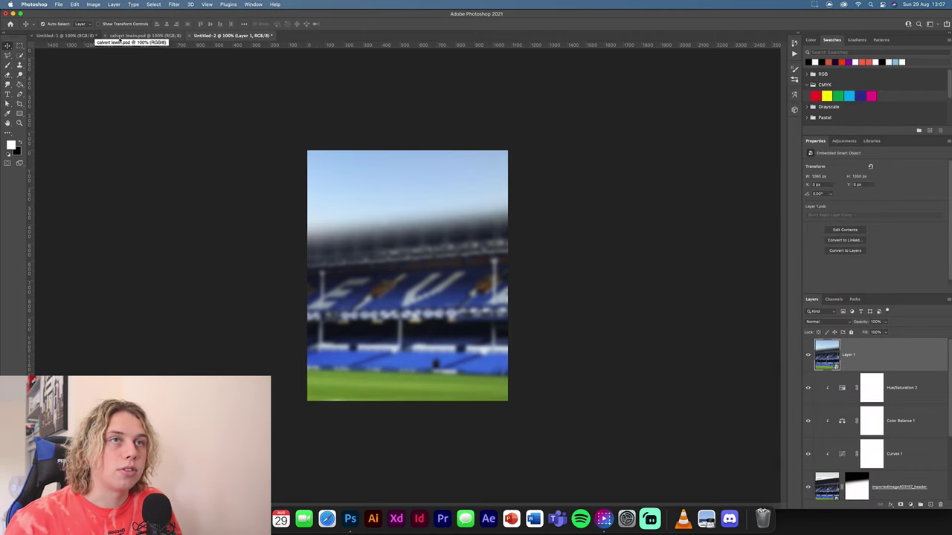
Show the Dominic Calvert-Lewin cutout in Untitled-1 and drag it into the stadium poster.
click(71, 35)
click(896, 398)
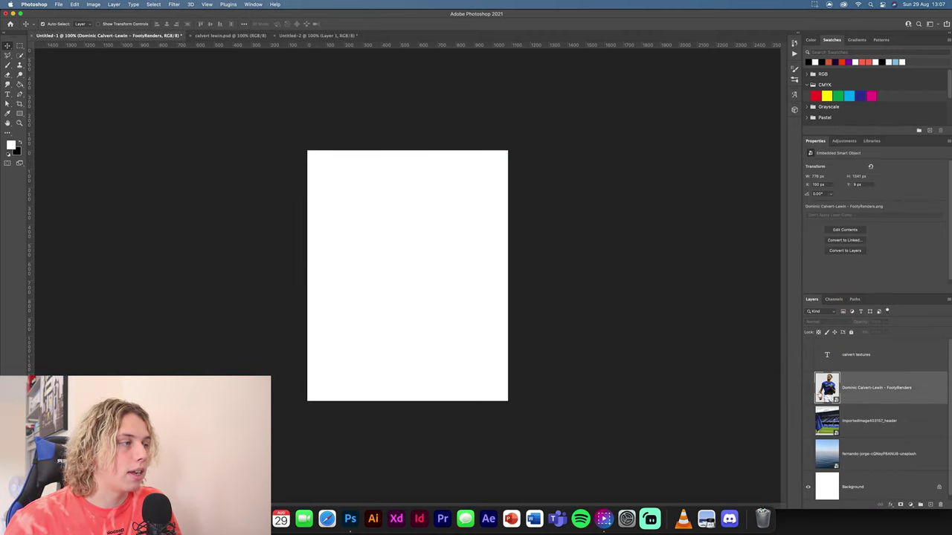
click(808, 389)
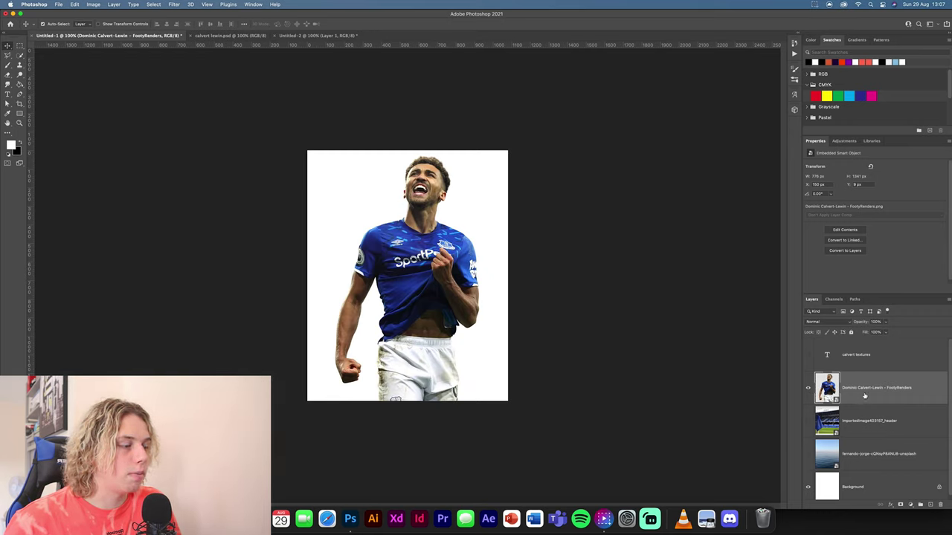
drag(864, 396, 411, 293)
Scale the player cutout to fit, centre it, and add an empty Layer 2 above it.
key(ctrl+t)
drag(401, 154, 399, 197)
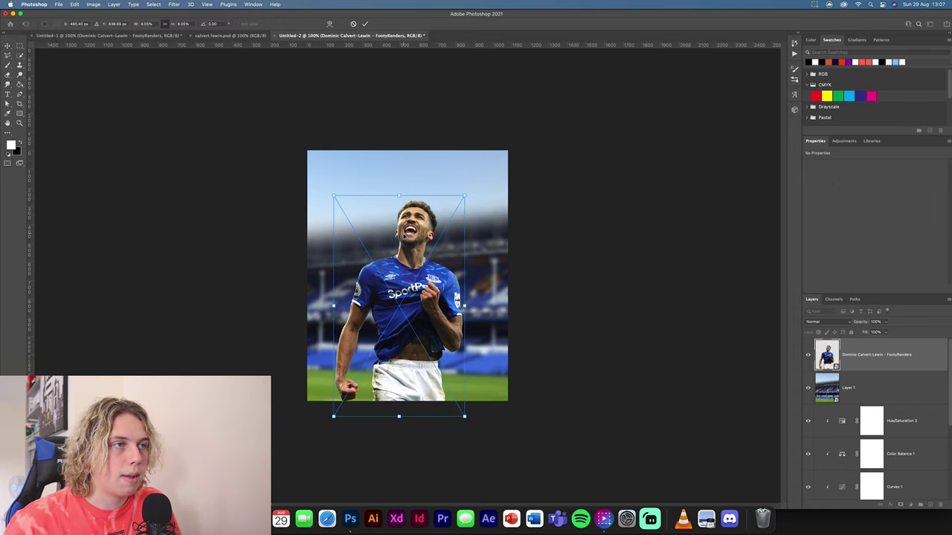
click(364, 23)
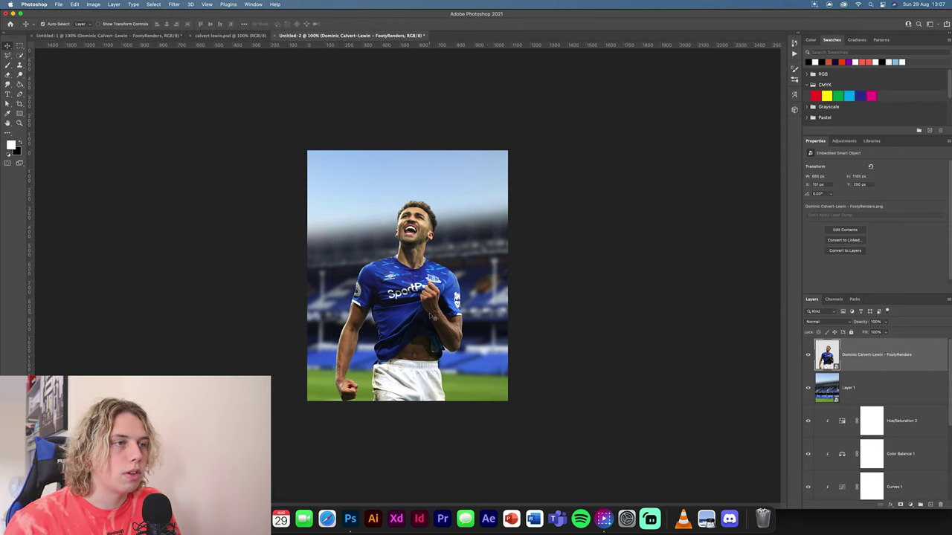
drag(429, 316, 421, 317)
click(545, 338)
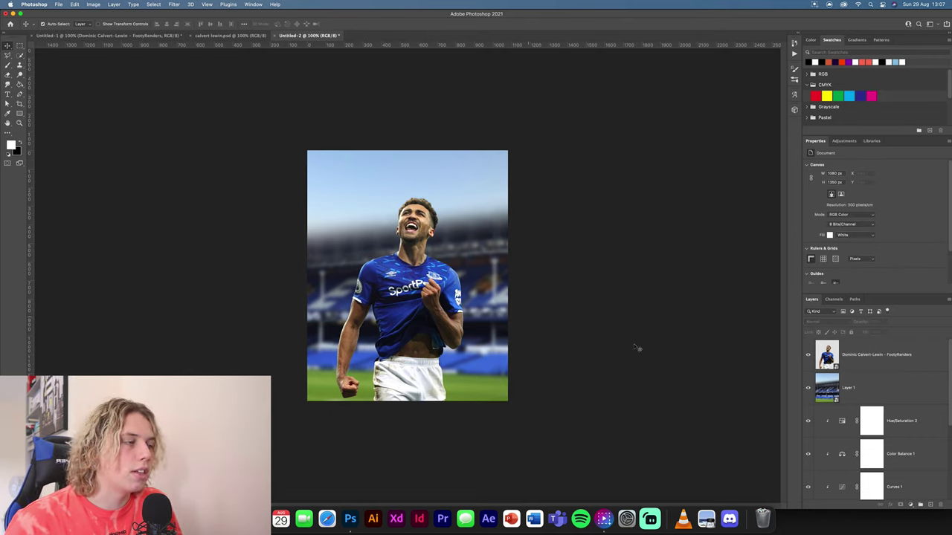
click(908, 372)
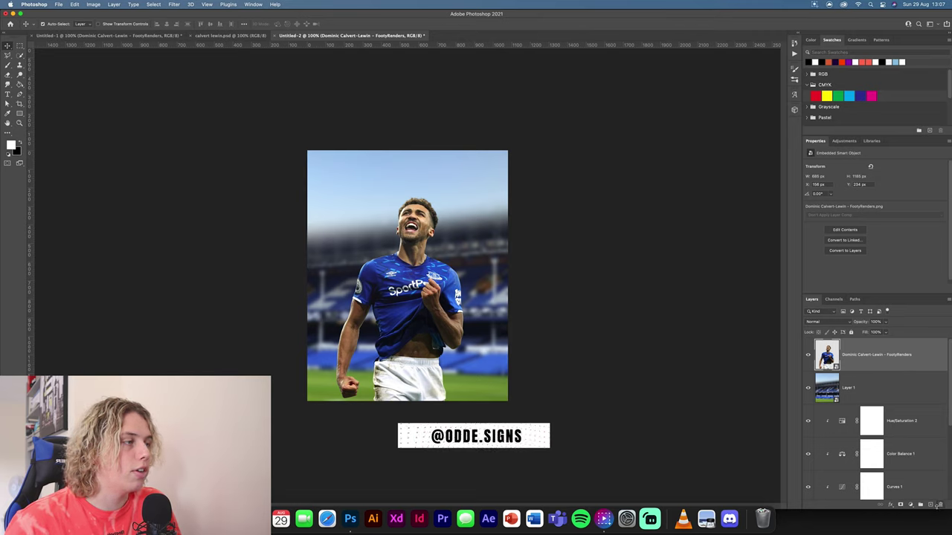
click(930, 504)
Clip Layer 2 to the player cutout and fill it with 50% Gray.
alt+click(869, 367)
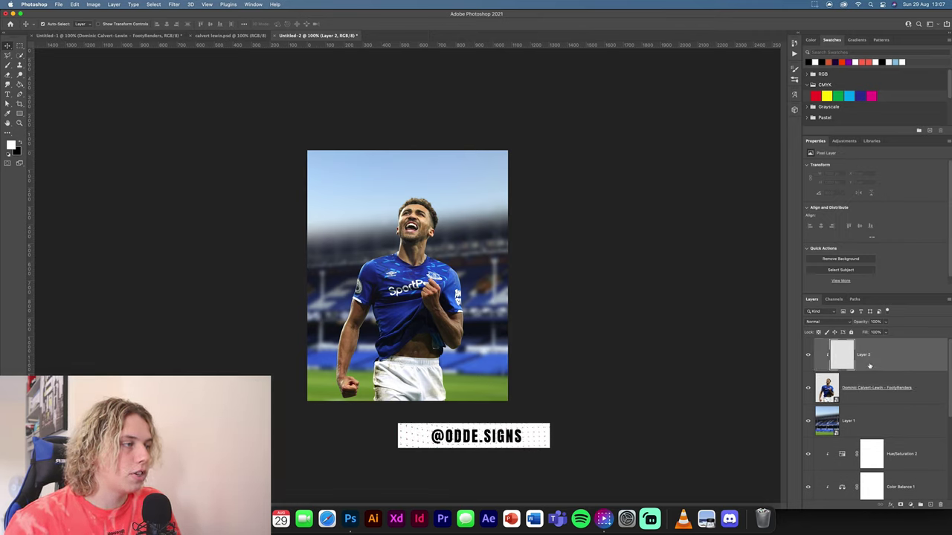
click(75, 5)
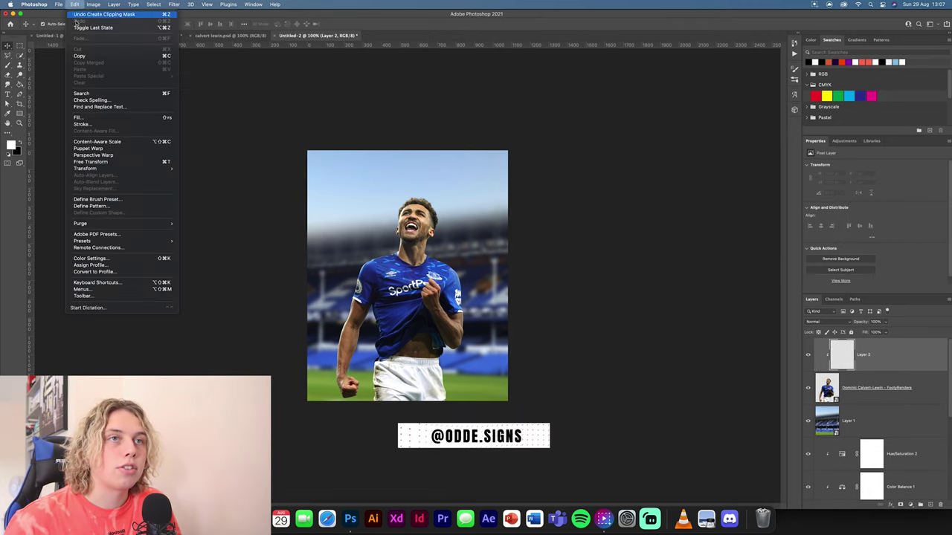
click(97, 117)
click(481, 225)
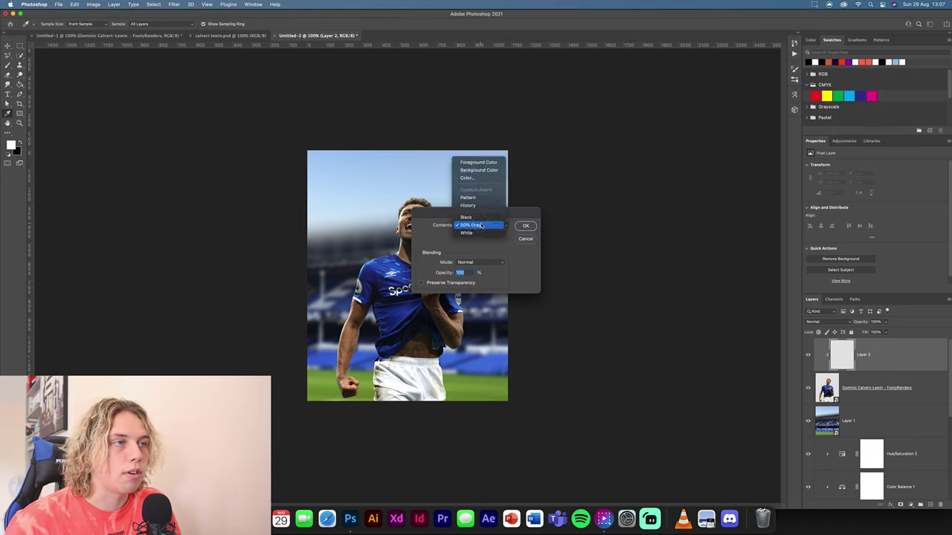
click(481, 225)
click(525, 226)
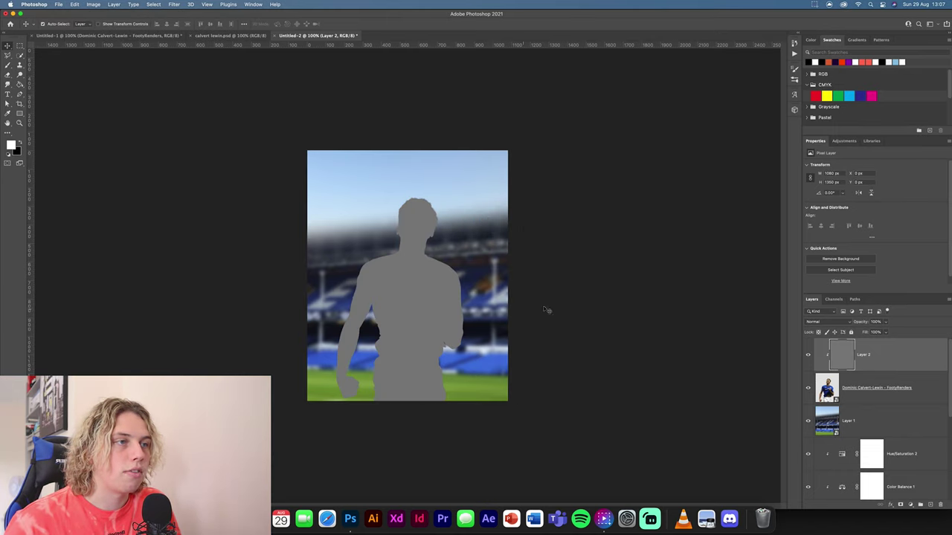
Set Layer 2's blend mode to Overlay and zoom in close on the player.
click(831, 322)
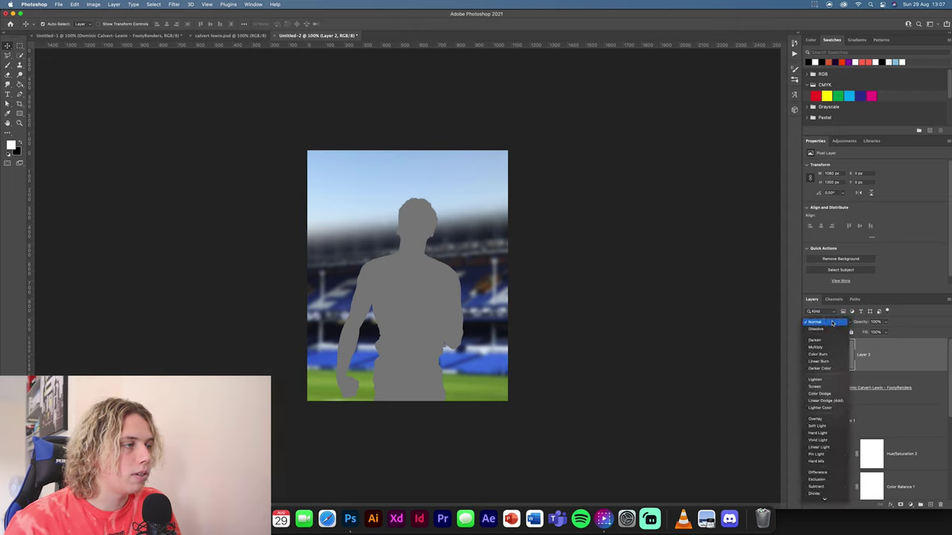
click(828, 421)
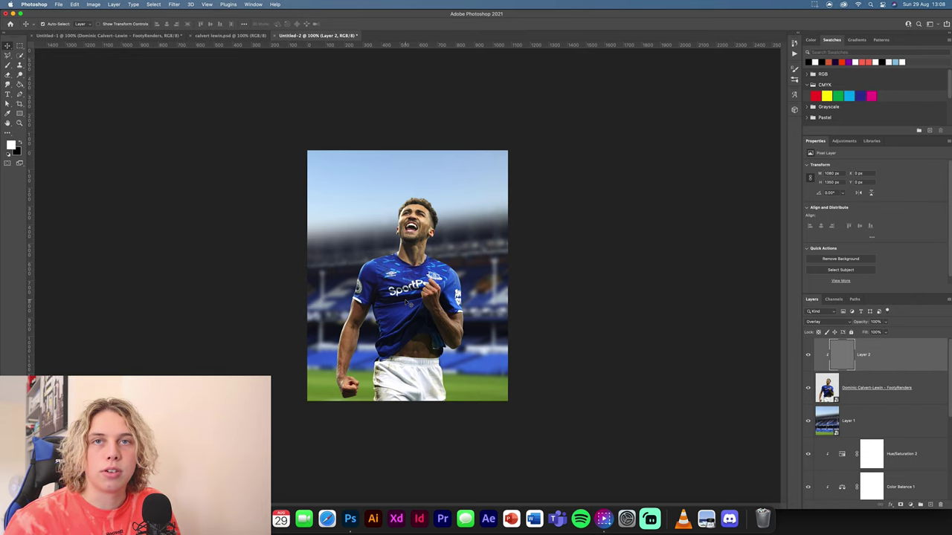
key(super+equal)
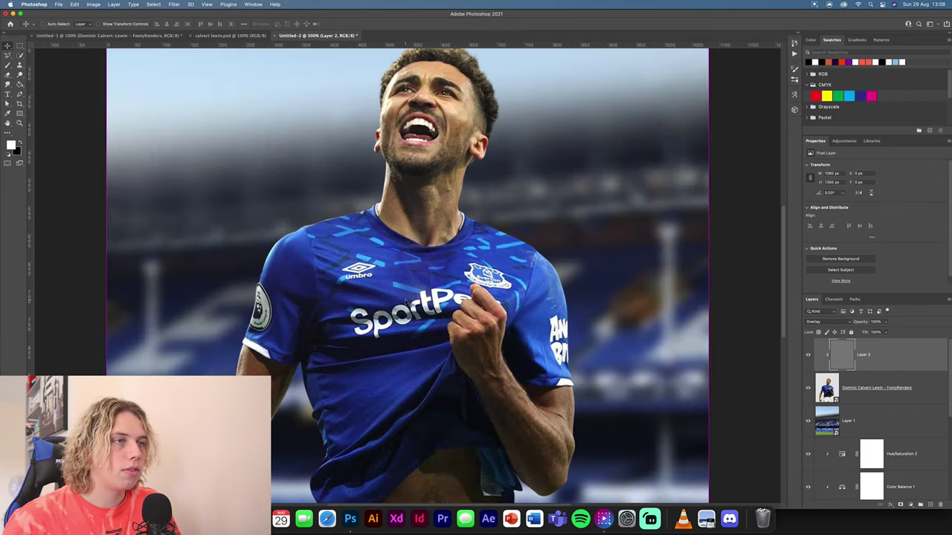
key(super+equal)
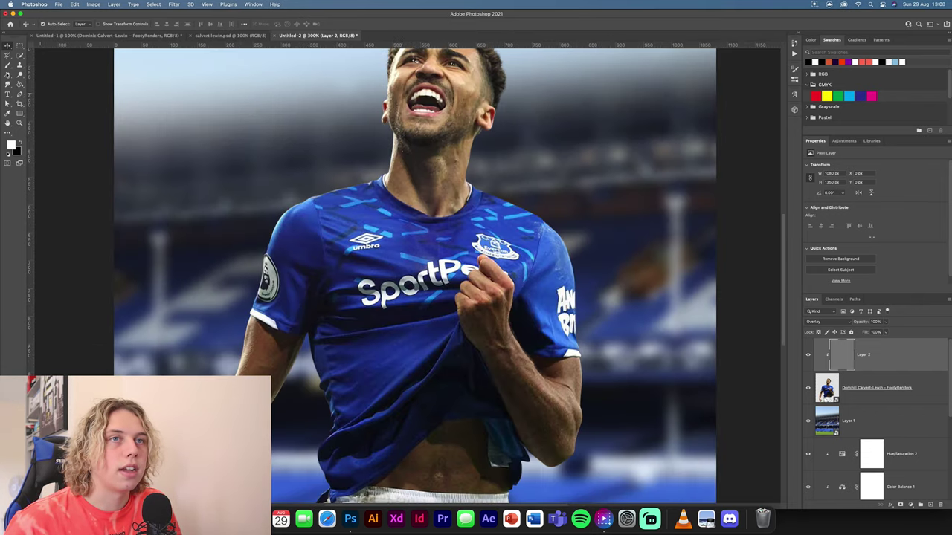
Burn shadows into the player's shirt folds and arms with the Burn tool (Midtones, 20%).
click(20, 74)
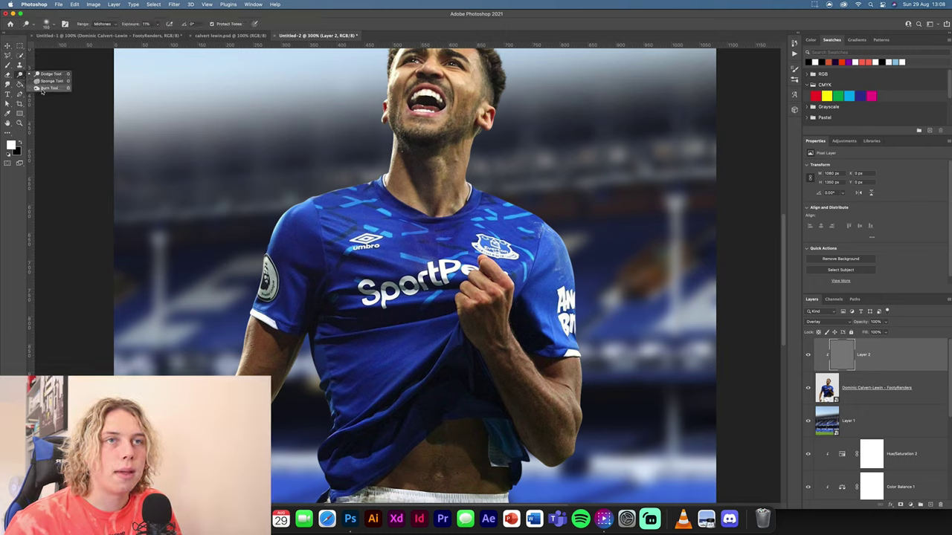
click(45, 89)
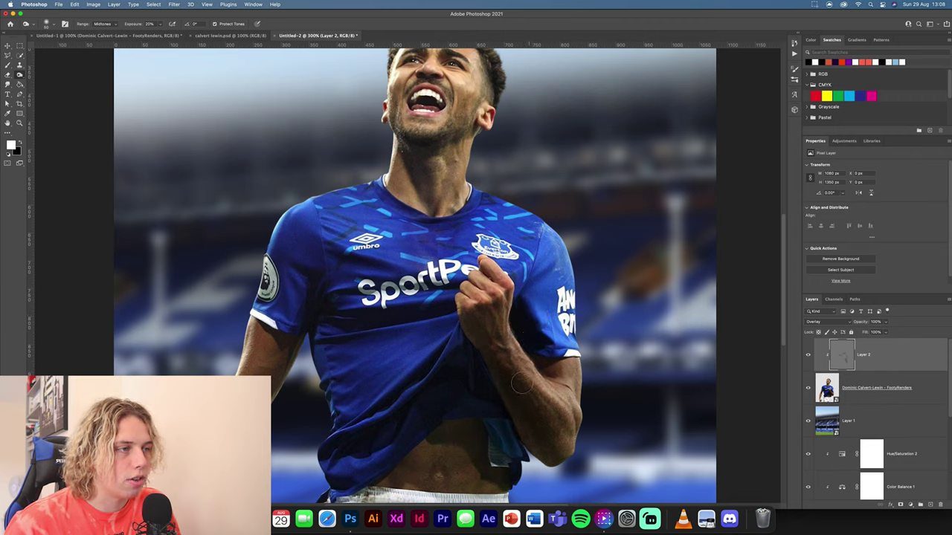
scroll(543, 421, down, 5)
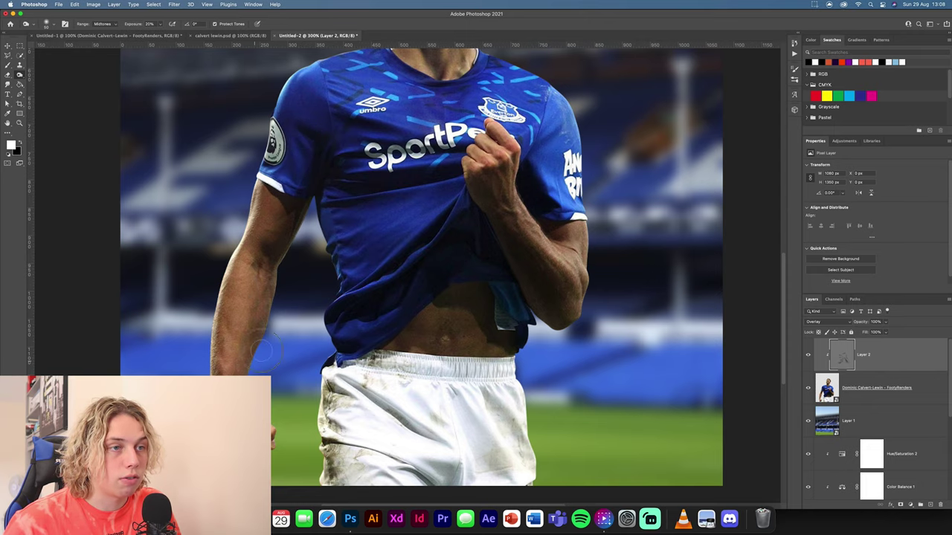
scroll(274, 343, down, 3)
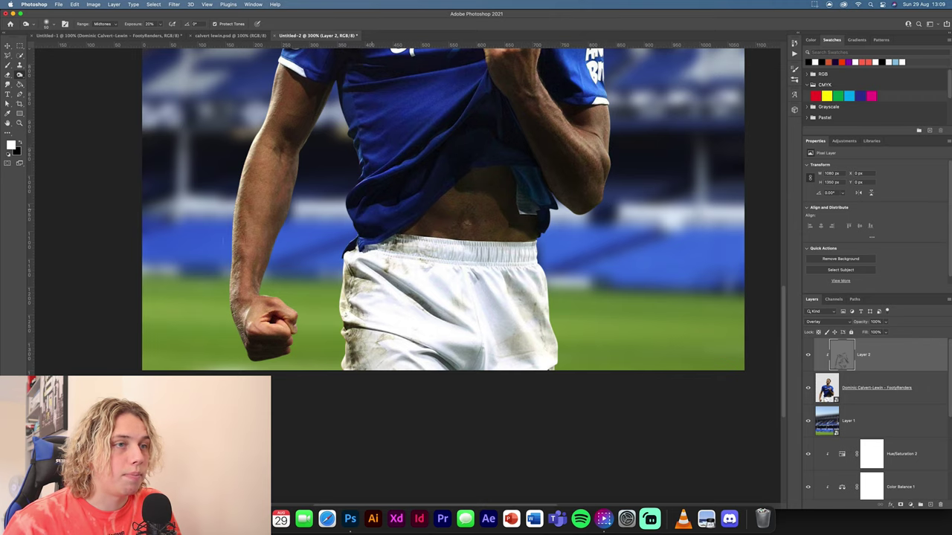
scroll(272, 320, up, 5)
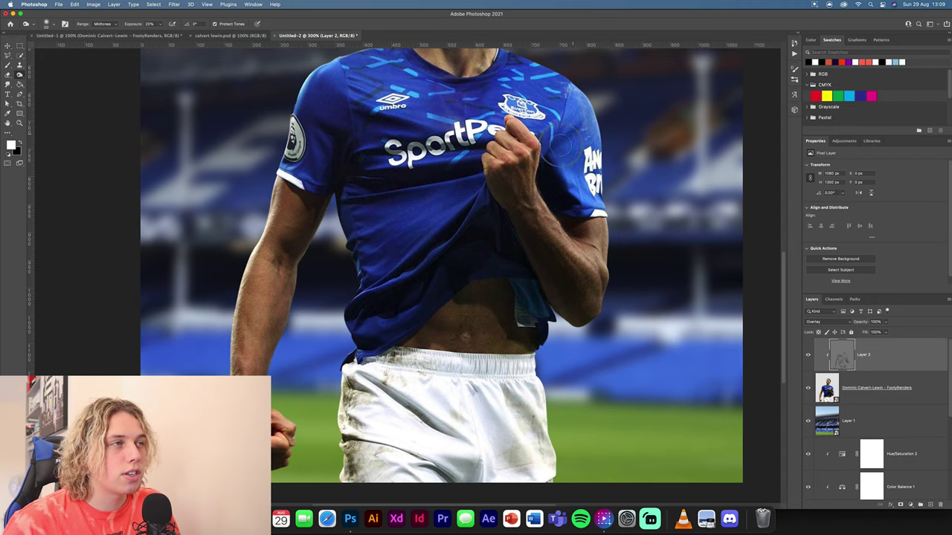
scroll(557, 148, up, 5)
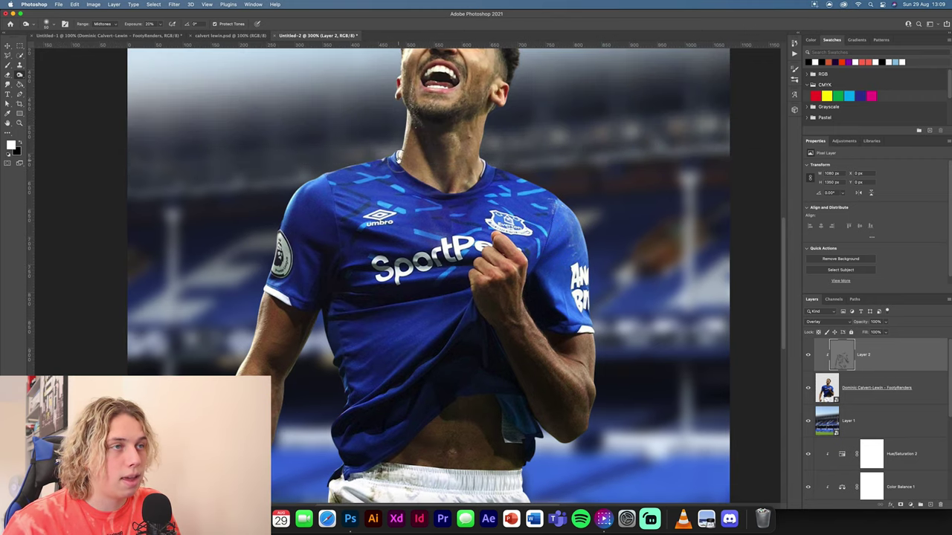
scroll(398, 178, up, 2)
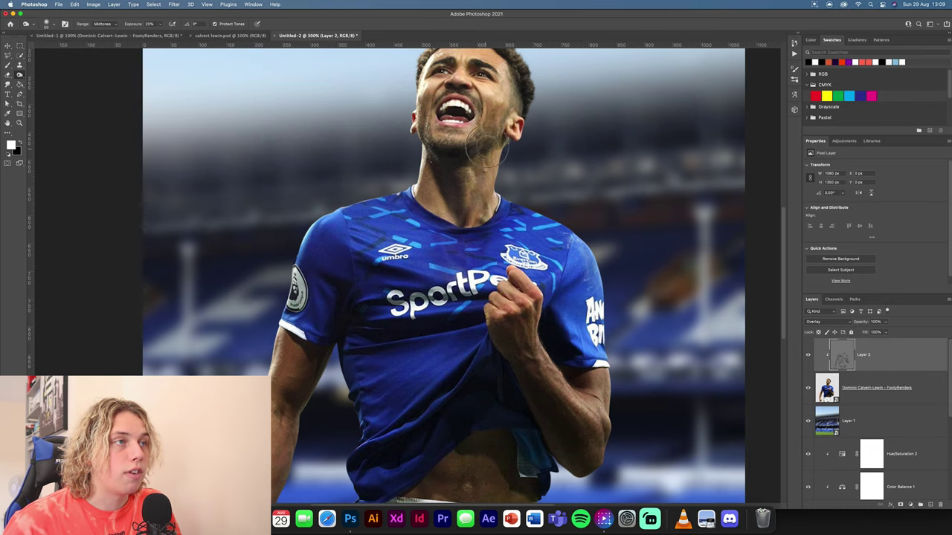
scroll(499, 132, up, 4)
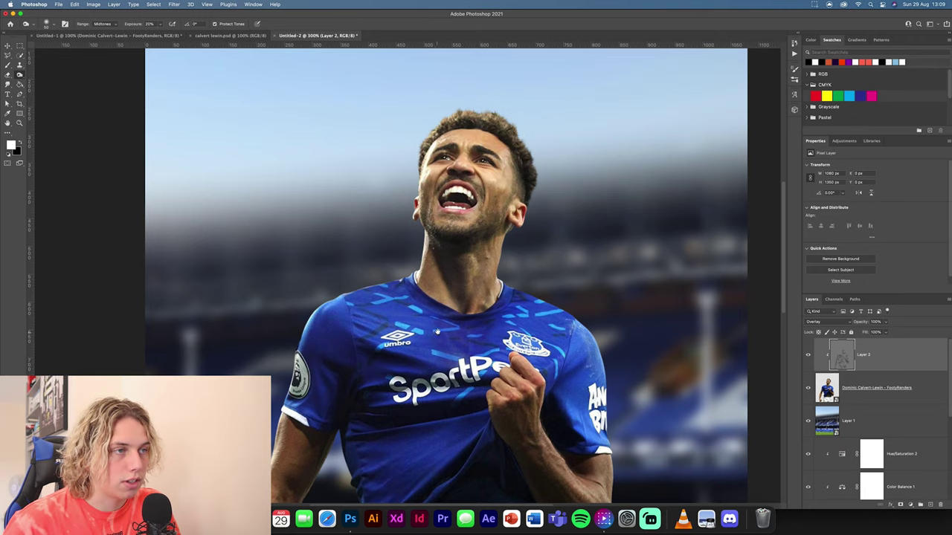
scroll(437, 332, down, 6)
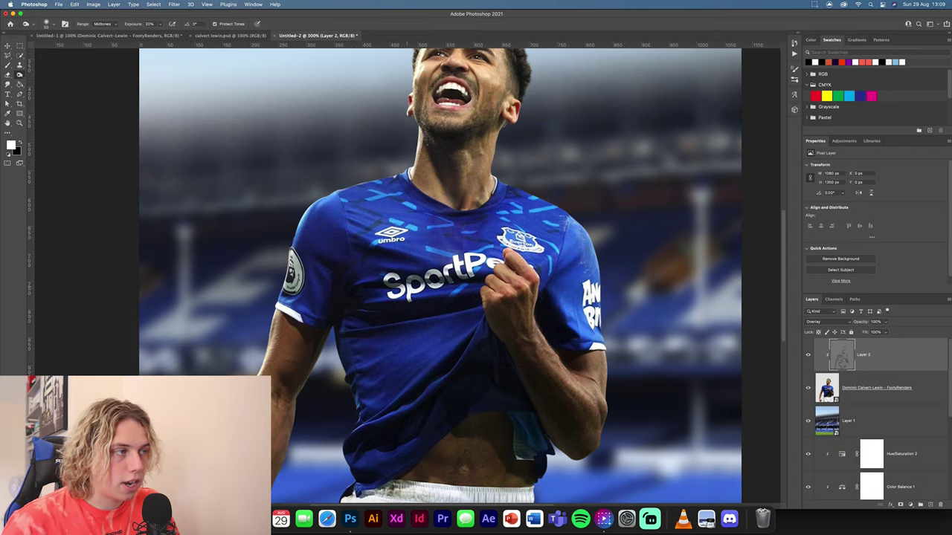
Compare the image with Layer 2 hidden and shown, then darken the grime on the shorts.
click(810, 355)
click(809, 354)
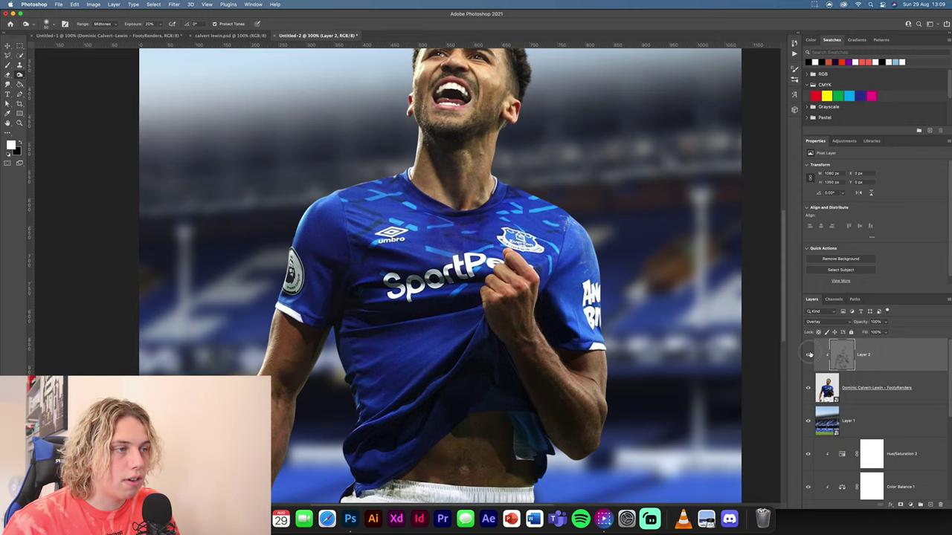
click(809, 355)
click(809, 355)
click(809, 354)
click(809, 355)
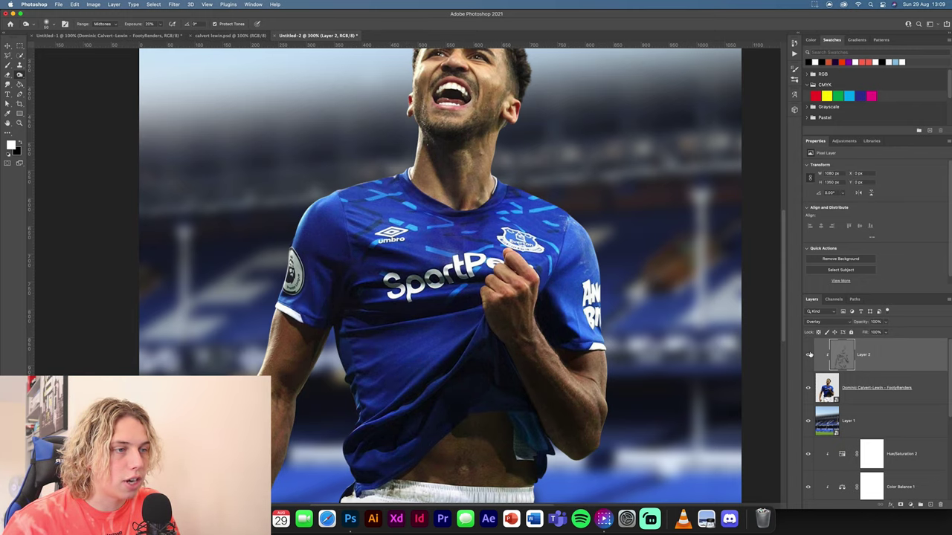
scroll(476, 392, down, 10)
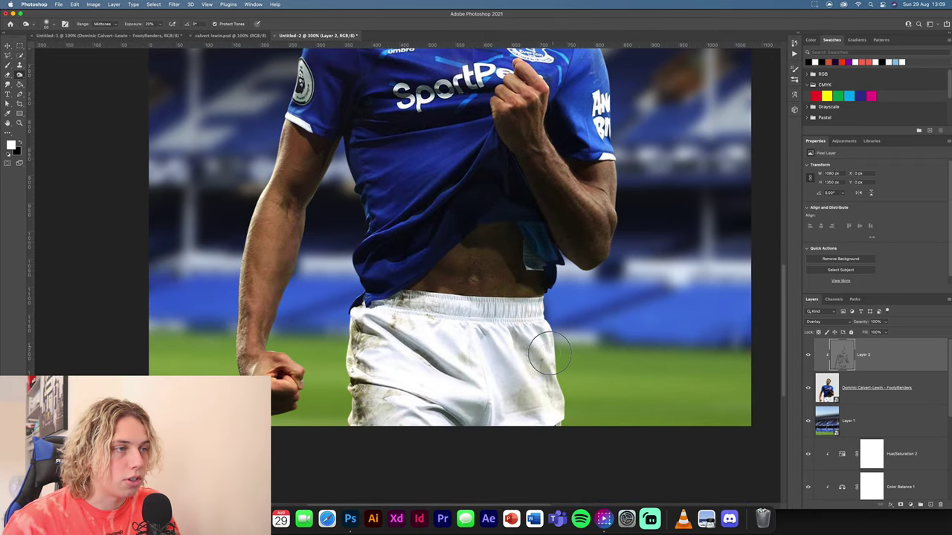
mouse_move(351, 384)
mouse_down()
mouse_move(351, 355)
mouse_move(367, 374)
mouse_move(376, 338)
mouse_up()
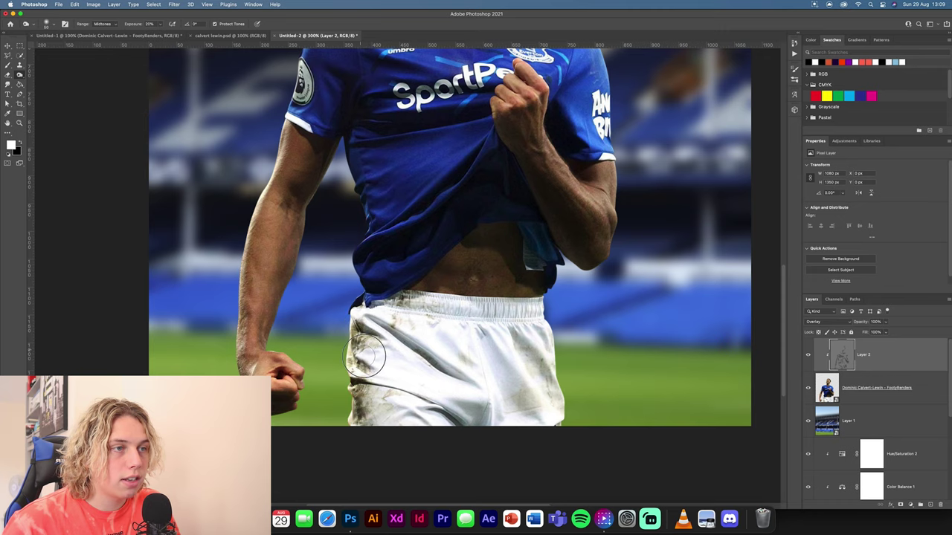
drag(278, 82, 307, 253)
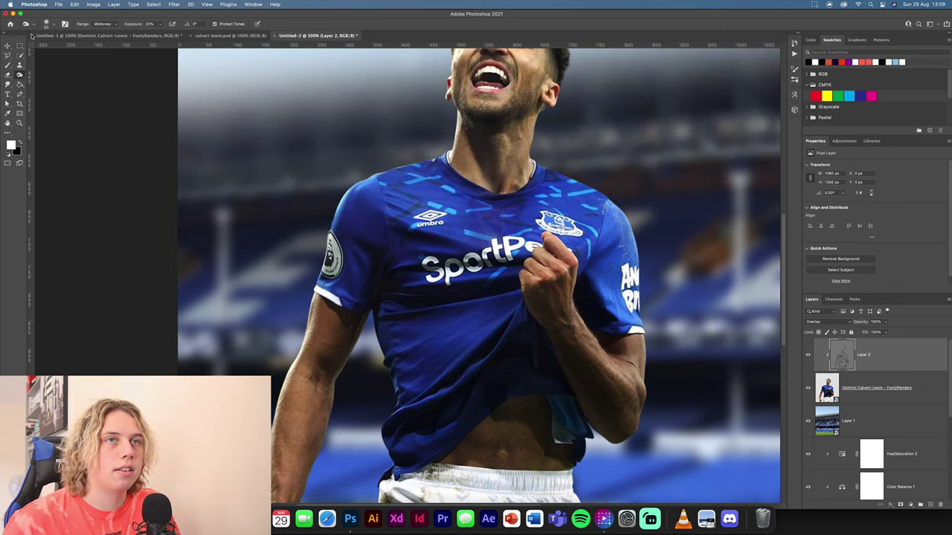
Dodge highlights onto the player's face, arms and shirt at 11% exposure.
right_click(20, 75)
click(45, 75)
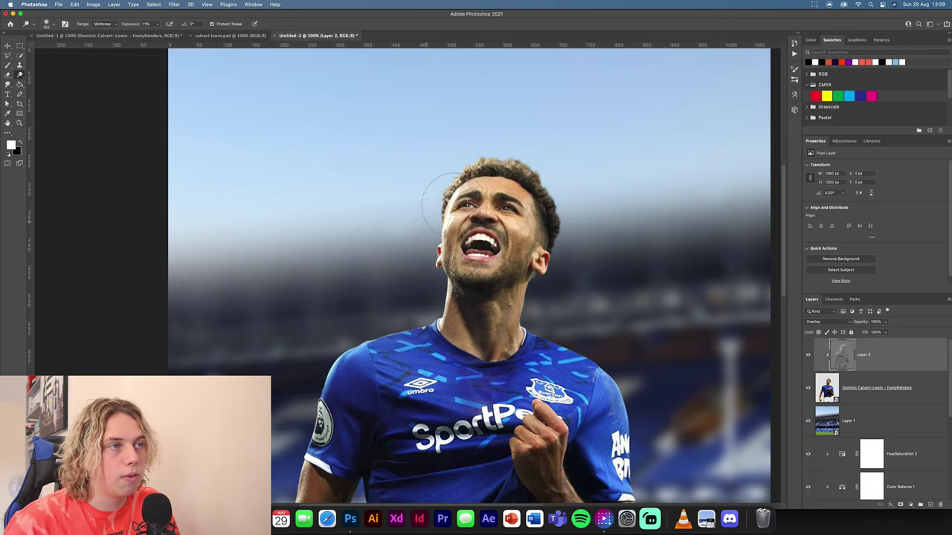
scroll(464, 147, down, 3)
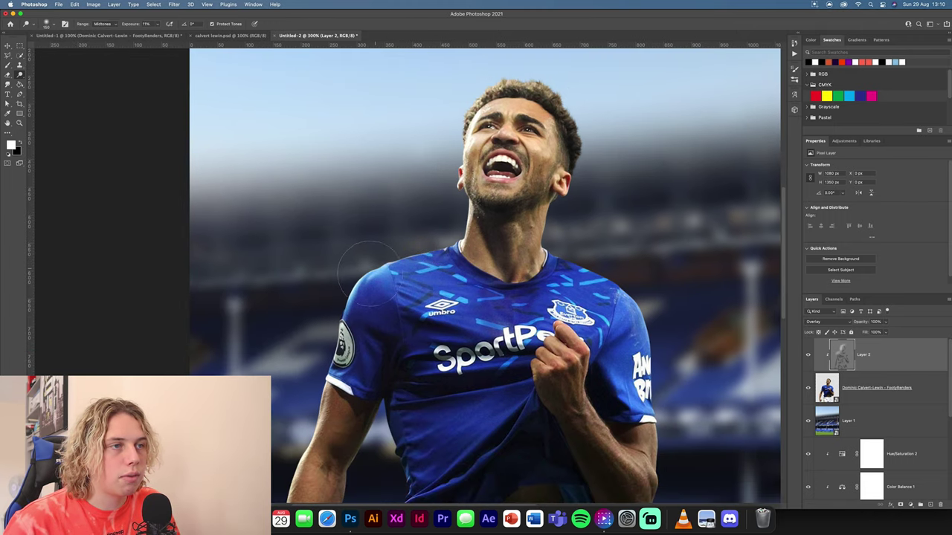
scroll(353, 211, down, 10)
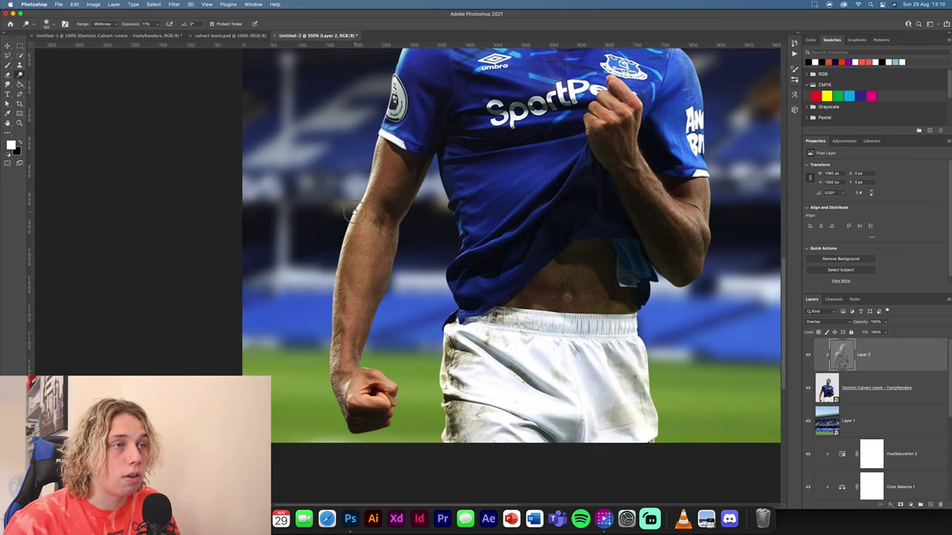
scroll(354, 212, down, 1)
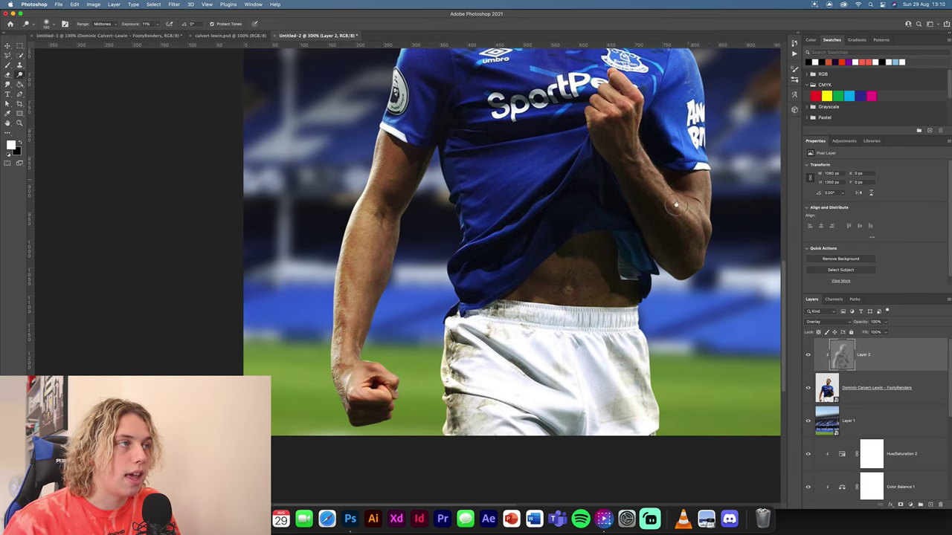
scroll(568, 272, up, 6)
scroll(568, 271, right, 3)
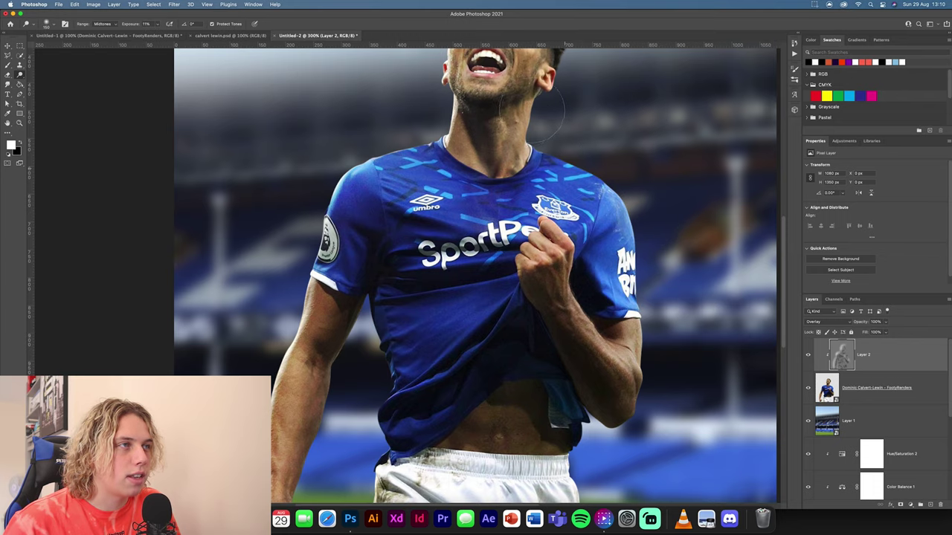
scroll(510, 129, up, 6)
scroll(509, 130, right, 1)
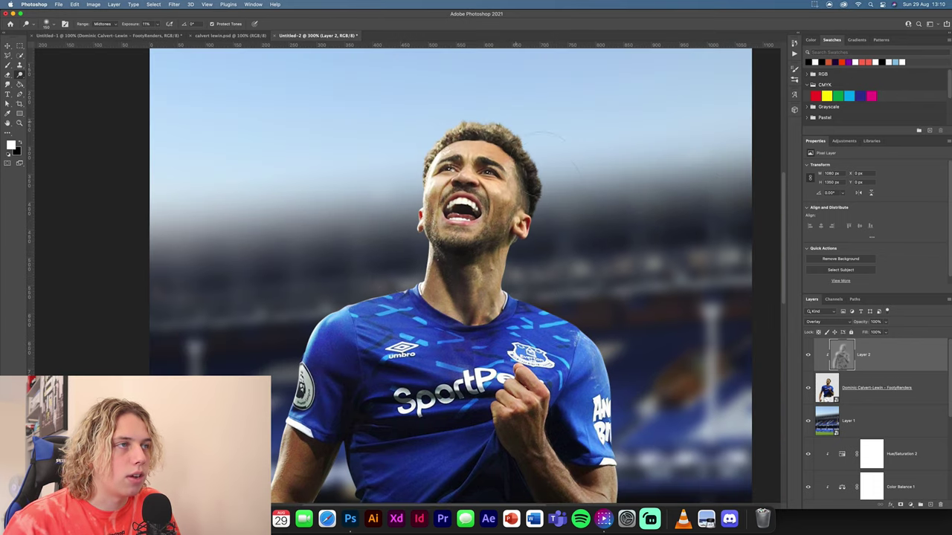
drag(469, 264, 515, 121)
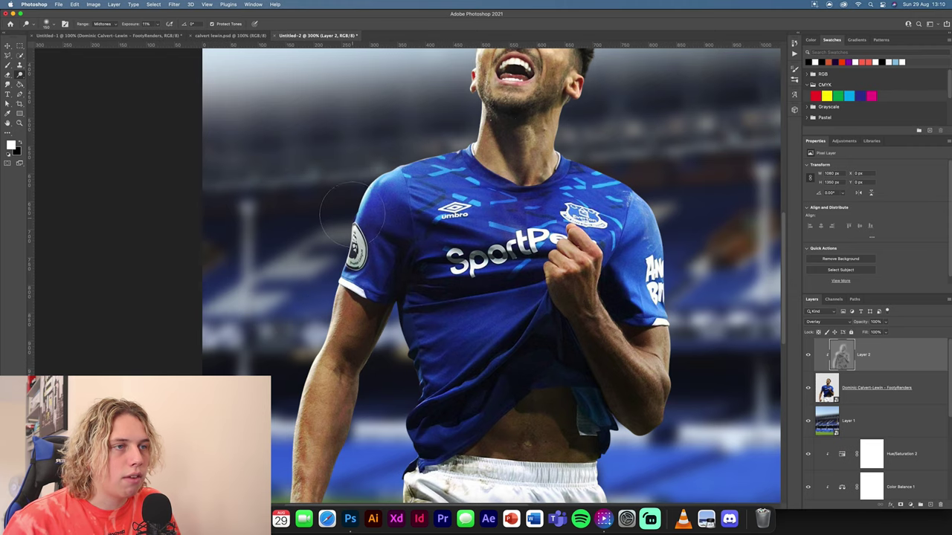
drag(476, 385, 535, 259)
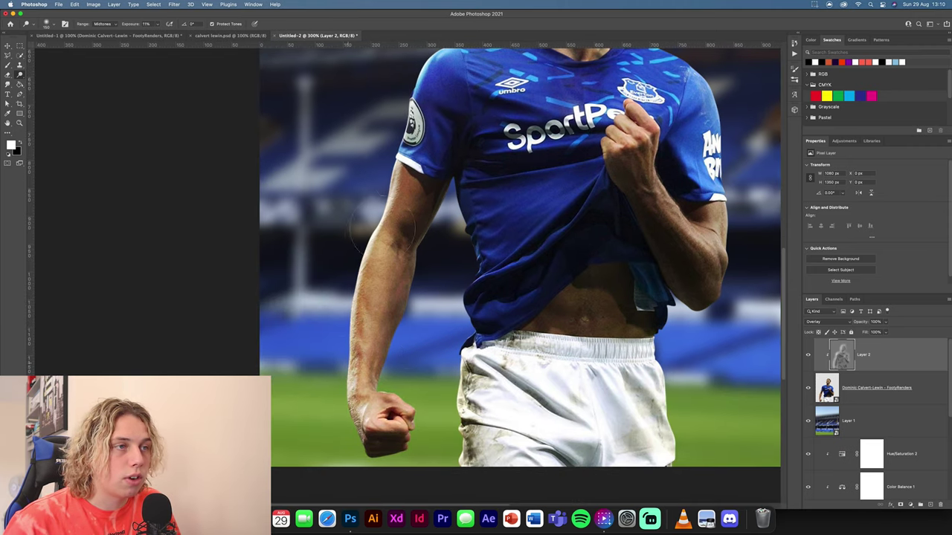
drag(420, 167, 375, 421)
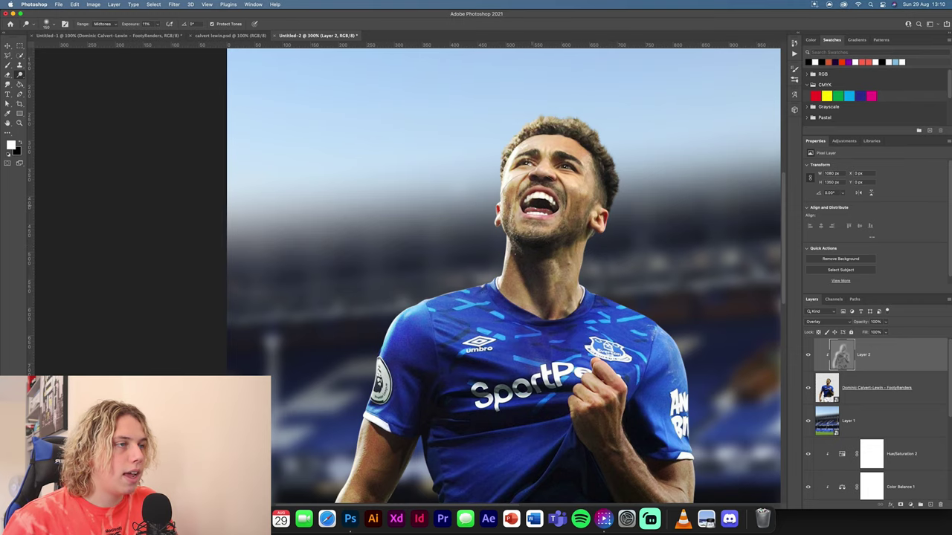
Zoom out, compare the poster with Layer 2 hidden and shown, then select Layer 1.
key(super+minus)
key(super+minus)
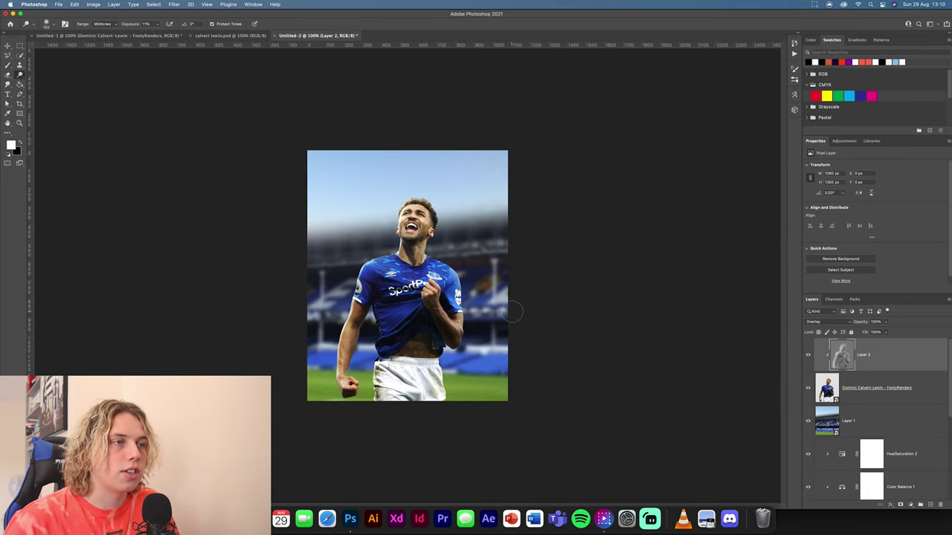
click(808, 355)
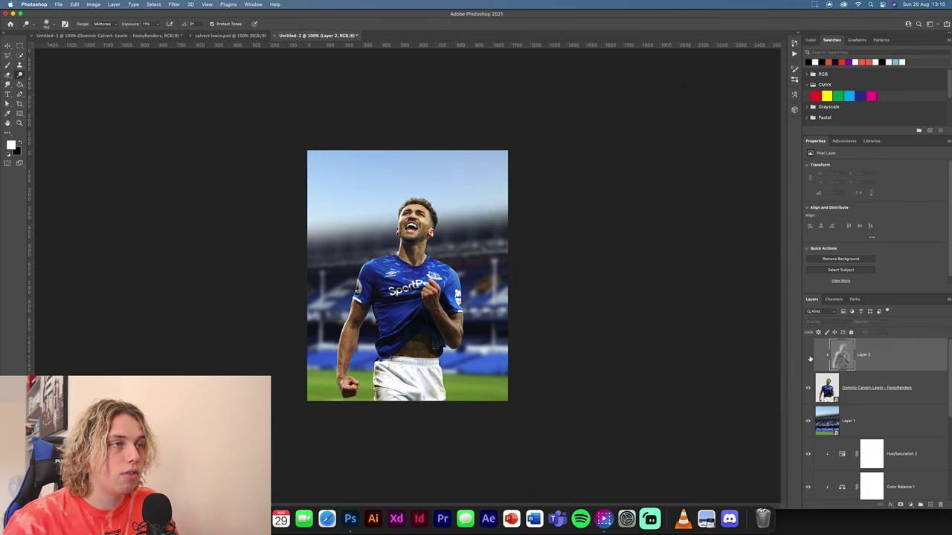
click(808, 355)
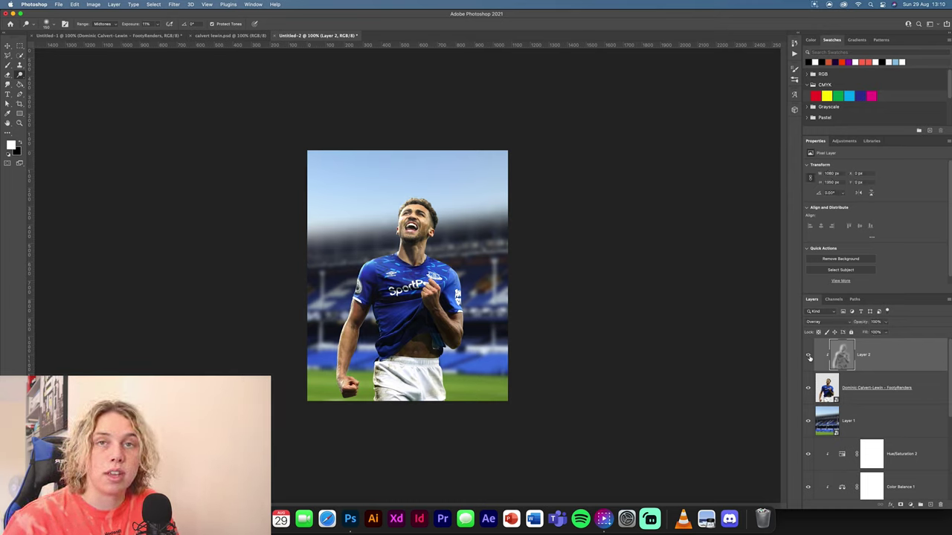
click(918, 395)
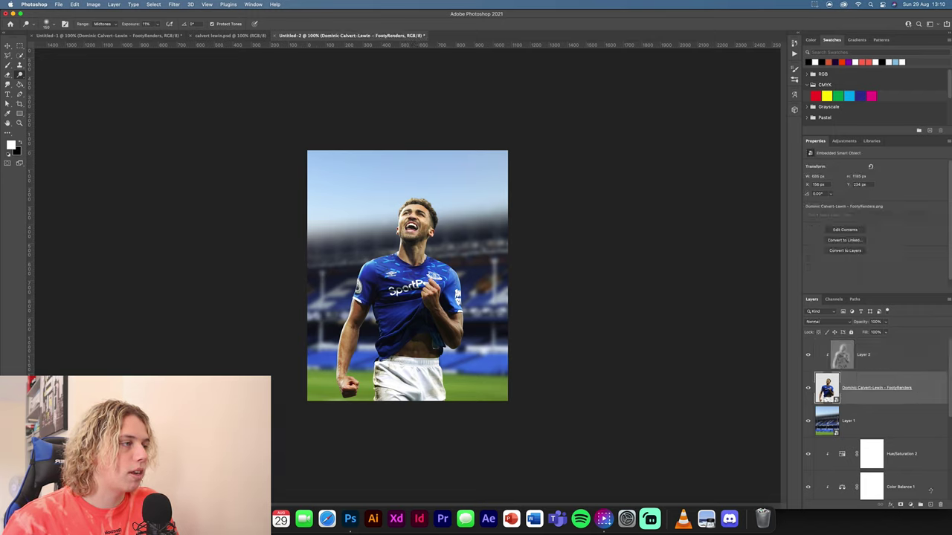
click(913, 420)
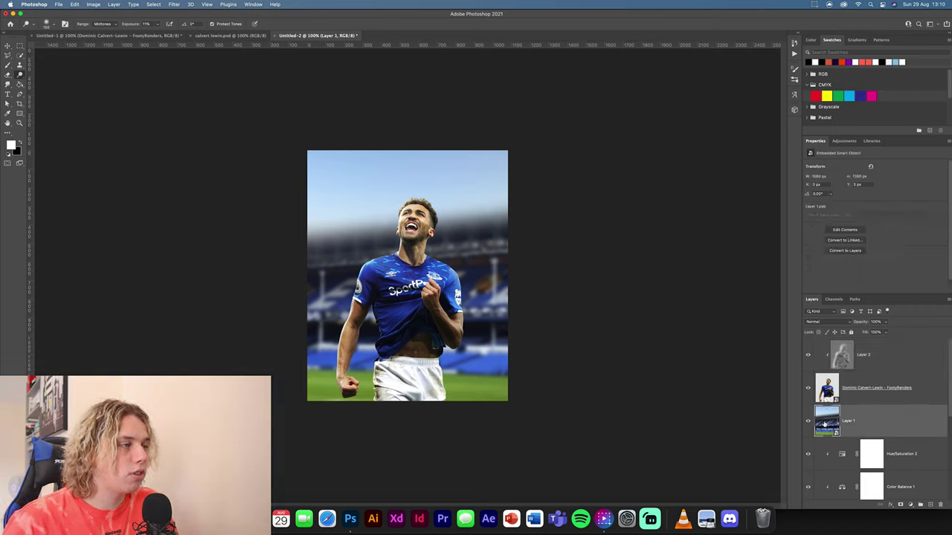
Add Layer 3 above Layer 1 at 80% opacity, with a smaller soft round brush chosen.
click(930, 505)
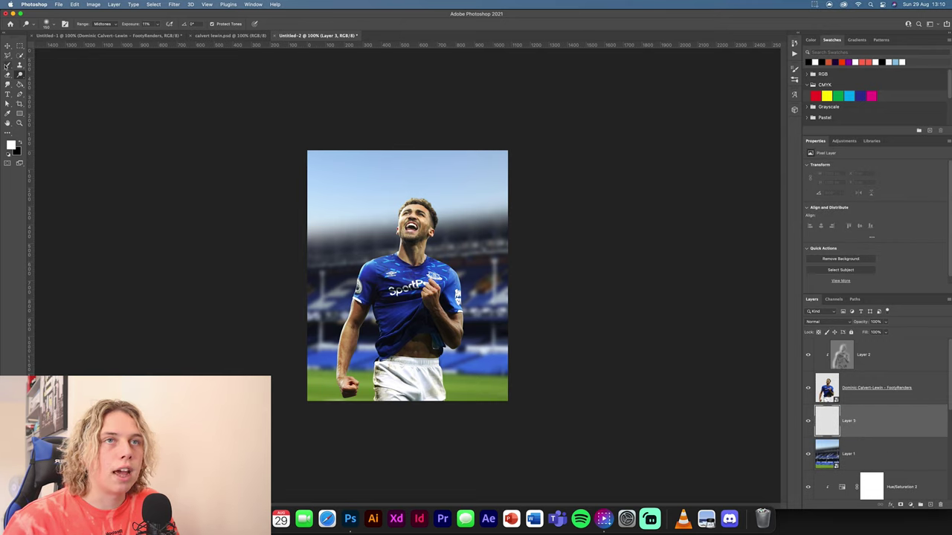
click(6, 66)
click(48, 24)
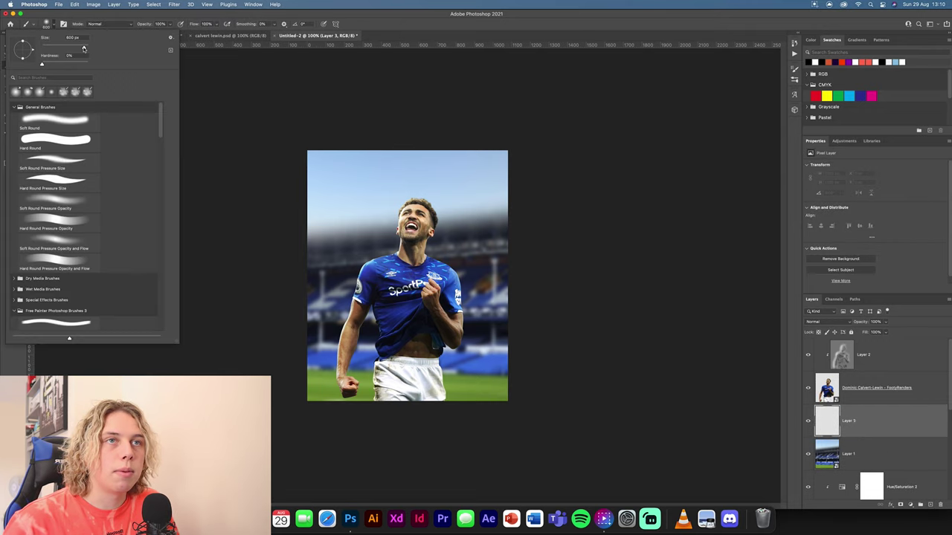
click(46, 24)
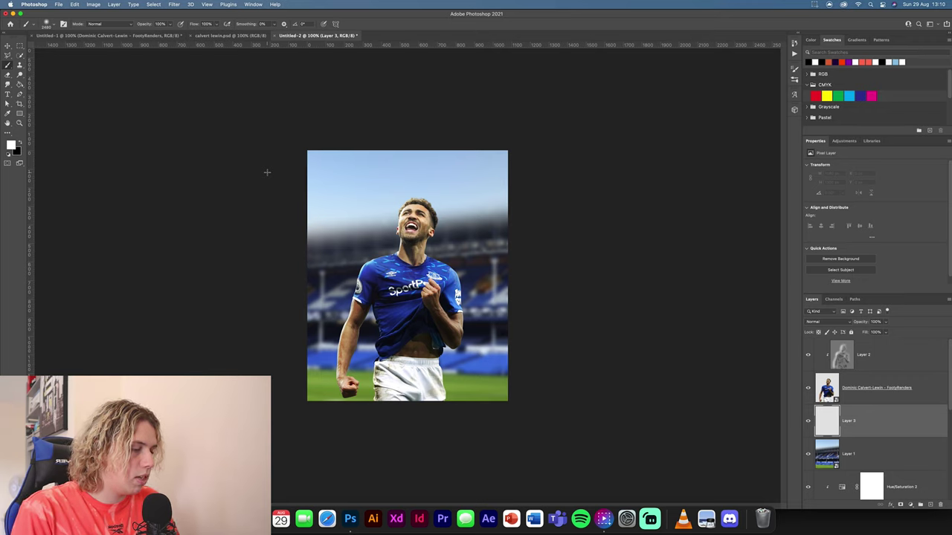
key(bracketleft)
key(bracketleft)
key(bracketleft)
key(bracketleft)
key(bracketleft)
key(bracketleft)
key(bracketleft)
key(bracketleft)
key(bracketleft)
key(bracketleft)
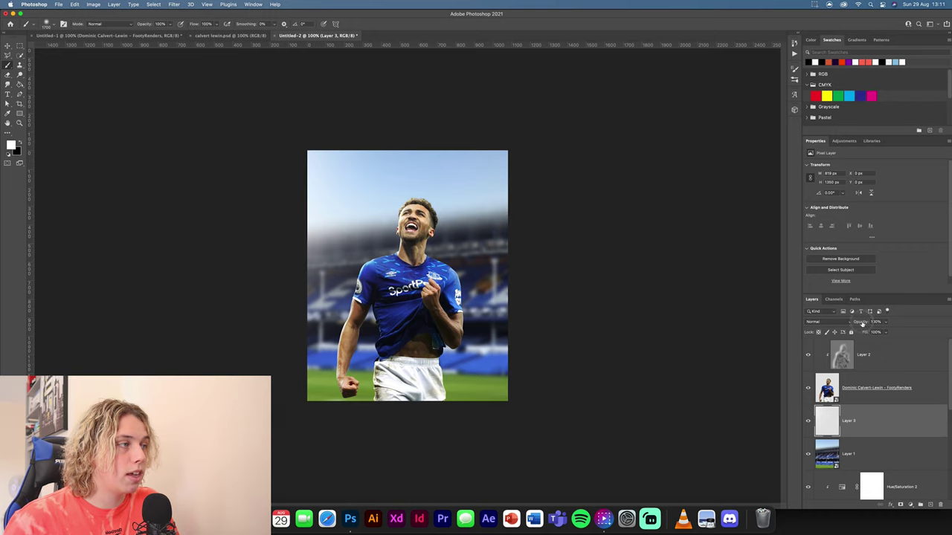
drag(870, 322, 861, 322)
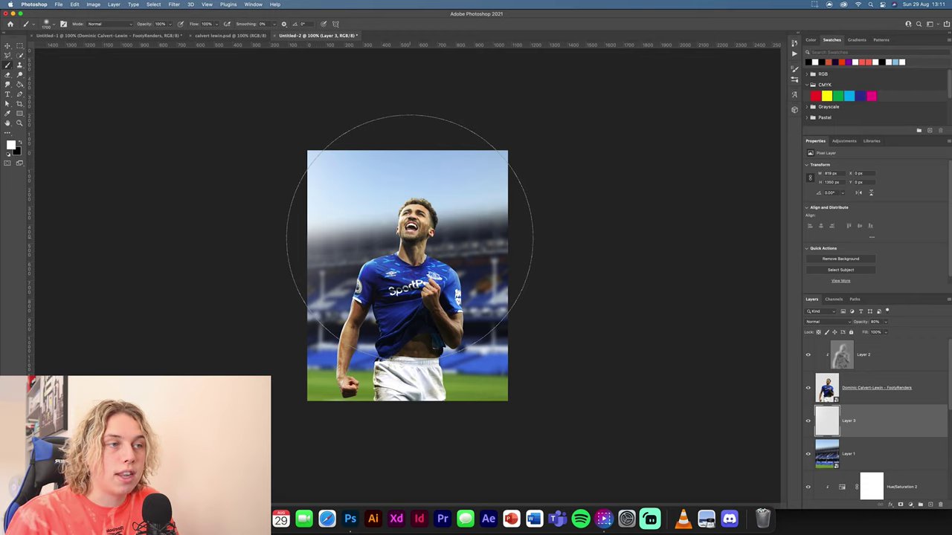
click(8, 46)
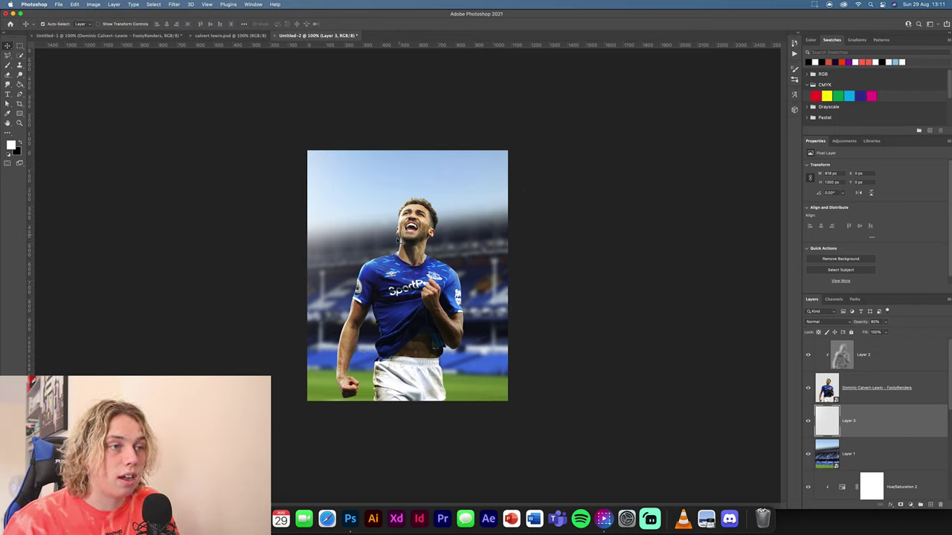
Add a new layer above the player cutout and set a soft round brush to 20% flow.
click(891, 393)
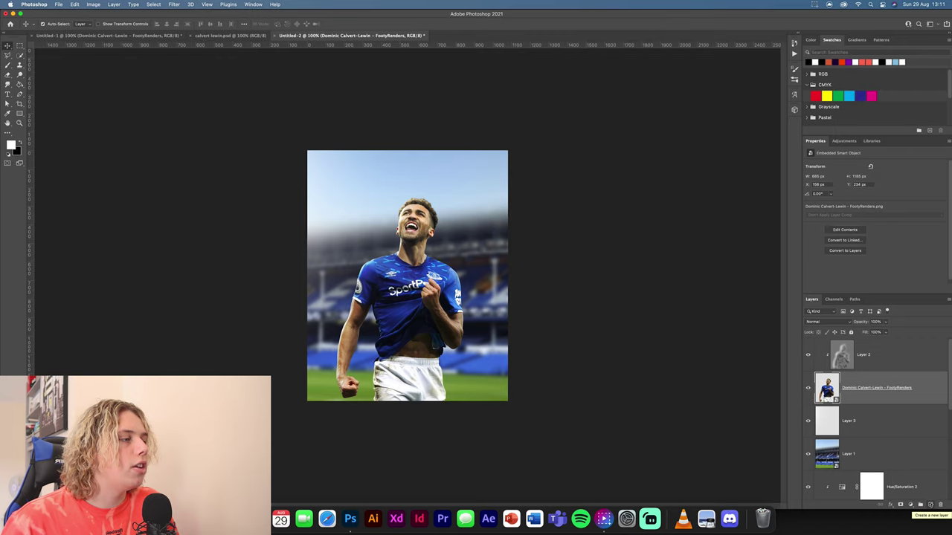
click(930, 505)
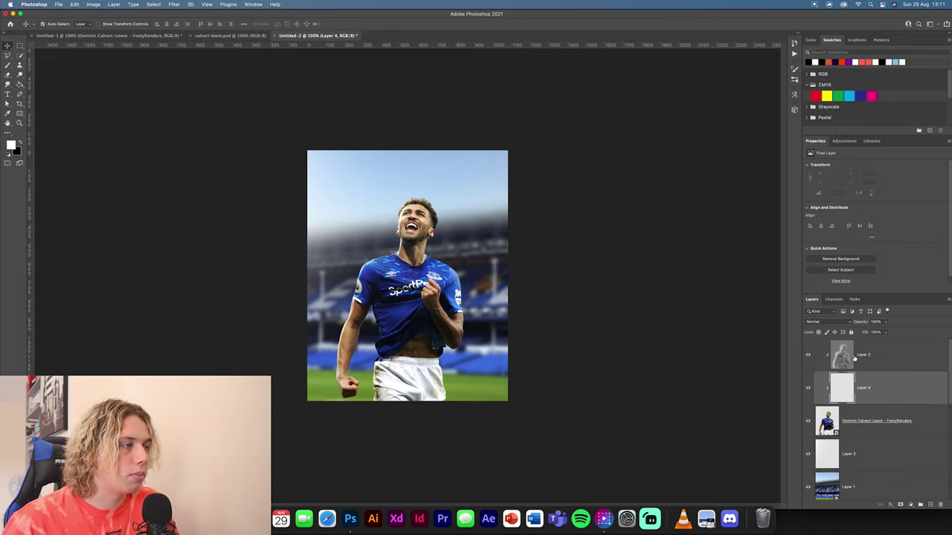
click(9, 66)
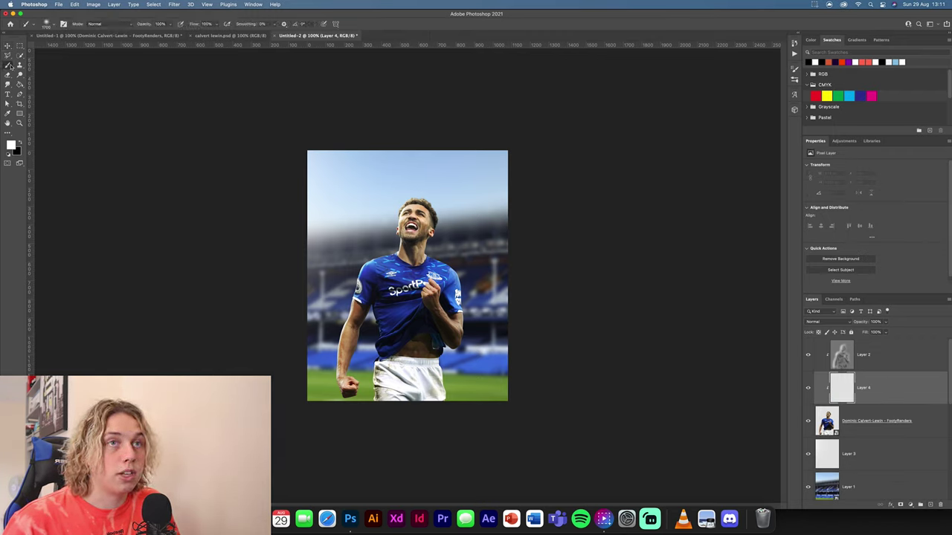
click(47, 24)
click(52, 24)
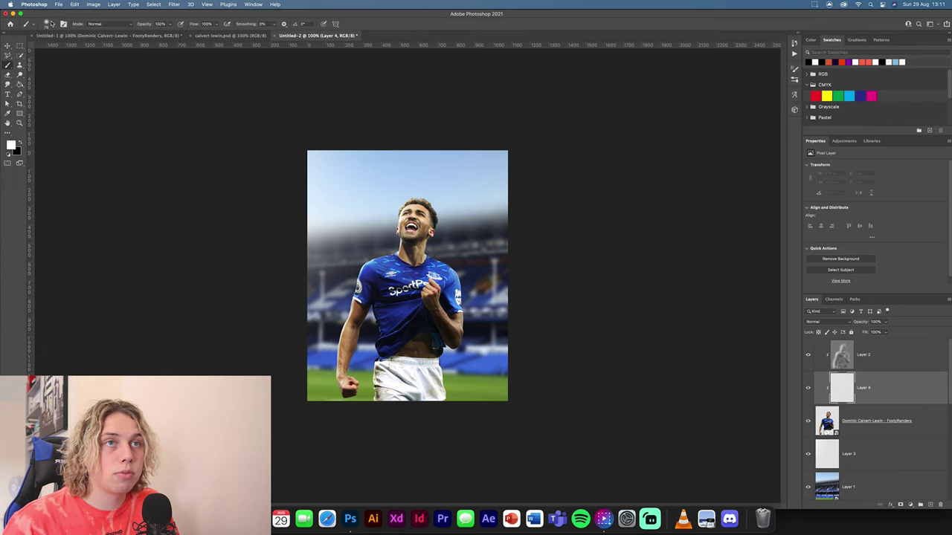
scroll(335, 364, up, 5)
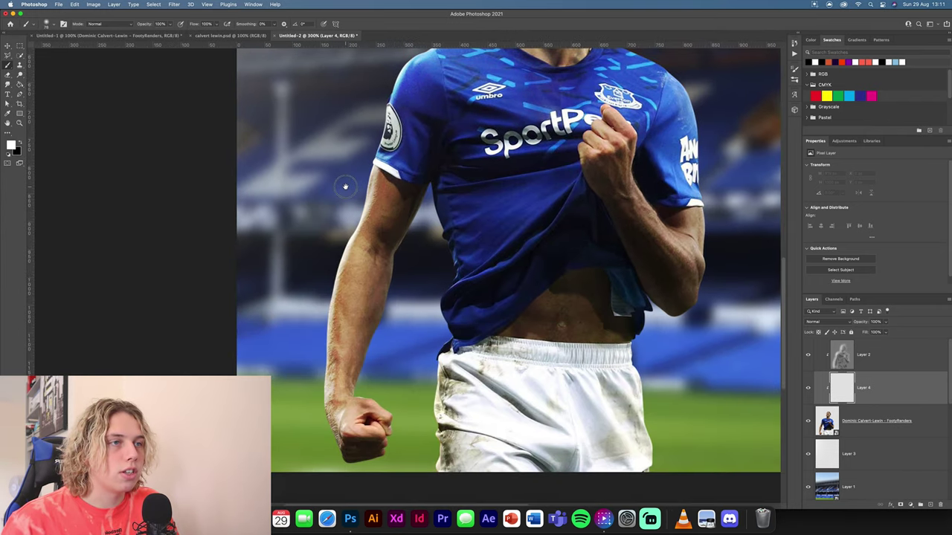
drag(194, 24, 184, 25)
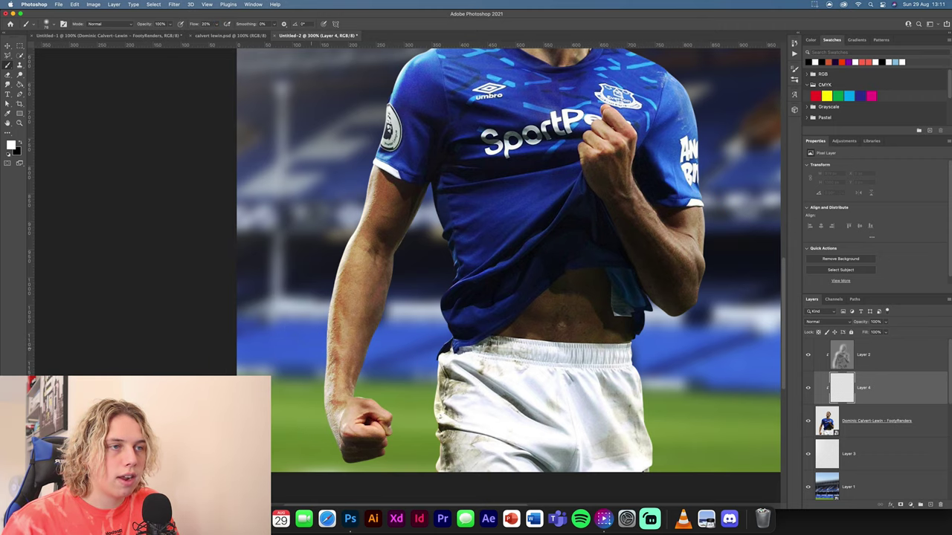
Paint soft light beside the player's shoulder and above his head, then view the whole poster.
drag(334, 291, 306, 436)
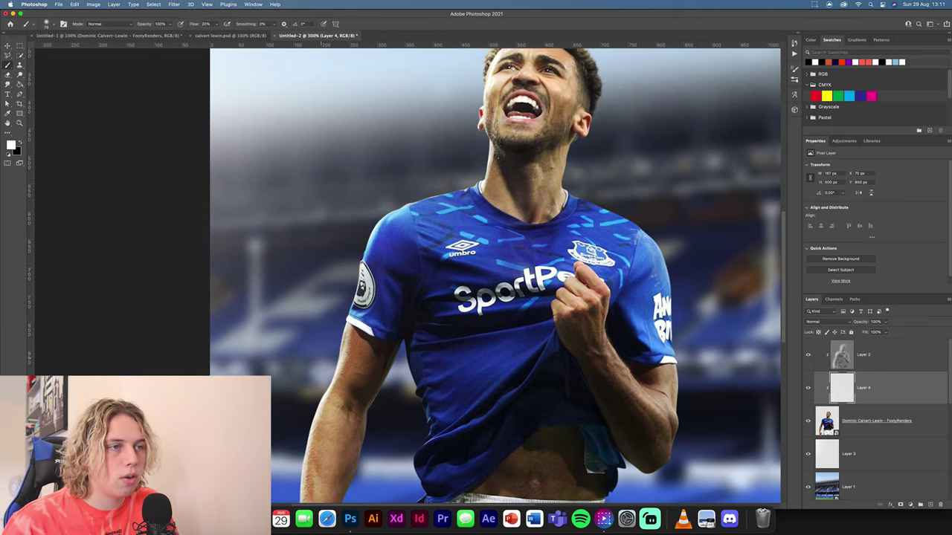
mouse_move(346, 349)
mouse_down()
mouse_move(388, 194)
mouse_move(446, 195)
mouse_move(495, 117)
mouse_up()
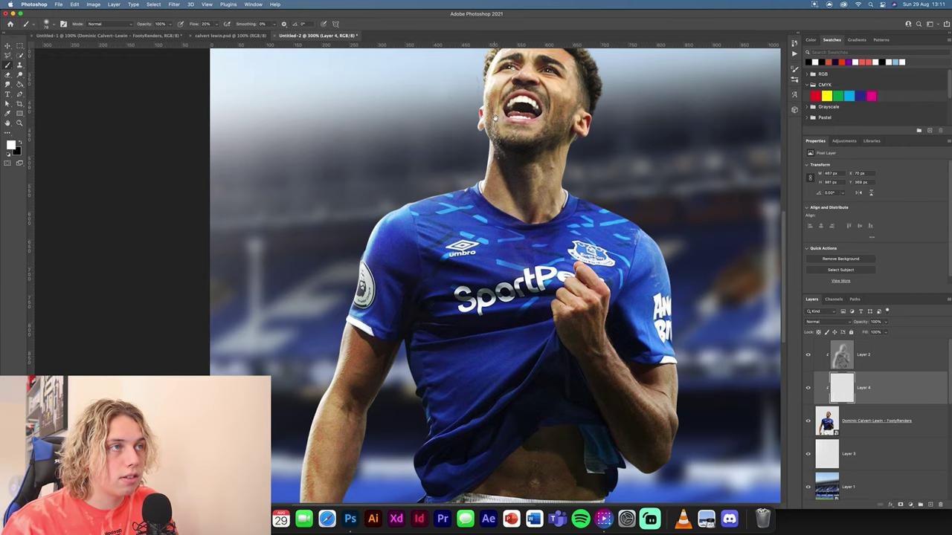
scroll(495, 117, up, 5)
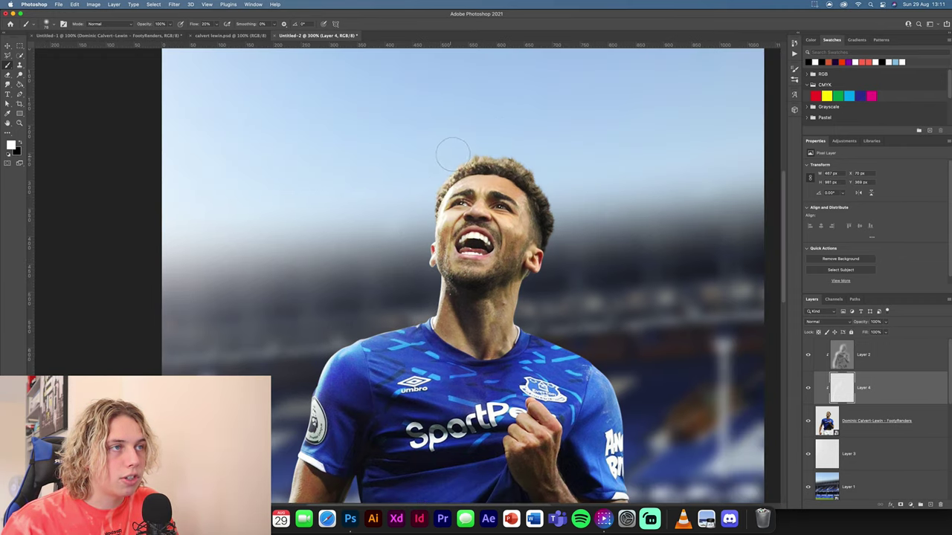
mouse_move(452, 153)
mouse_down()
mouse_move(504, 132)
mouse_move(498, 141)
mouse_move(539, 140)
mouse_up()
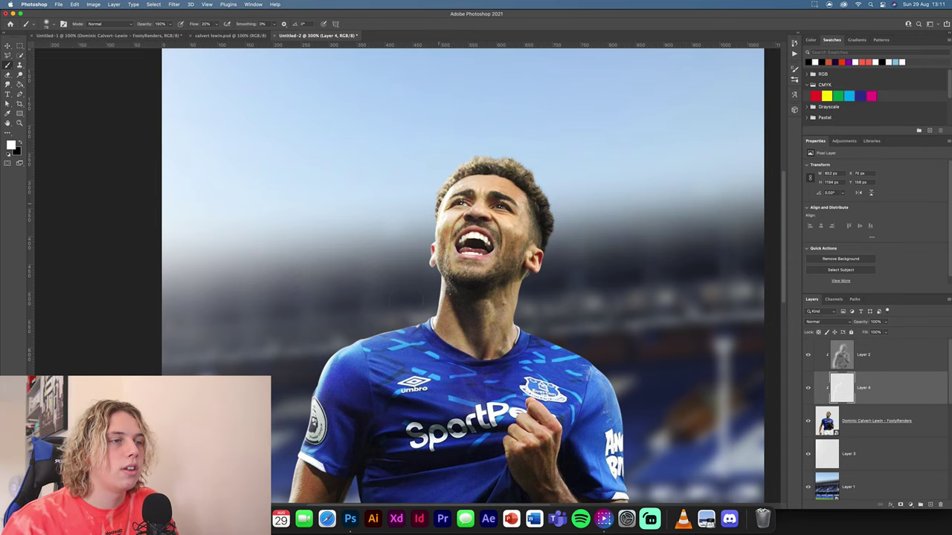
scroll(534, 306, down, 5)
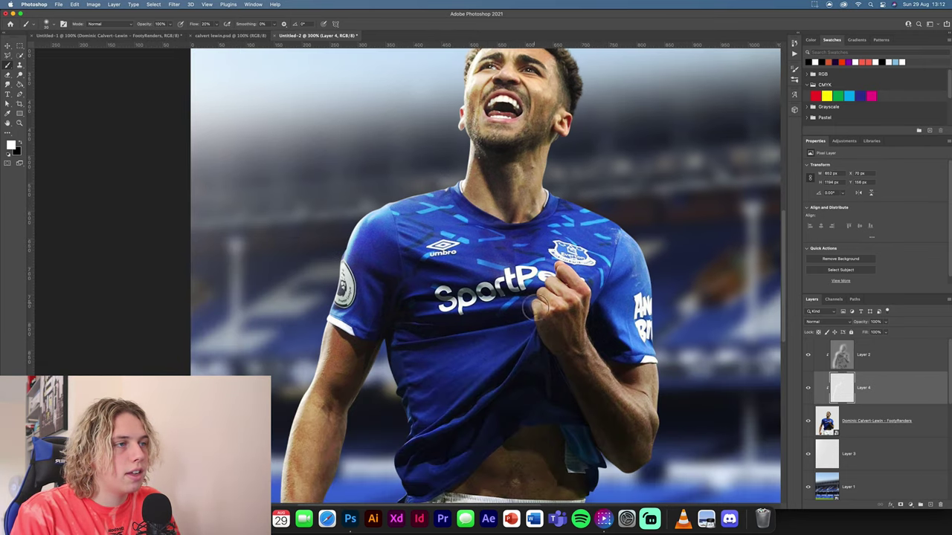
scroll(530, 209, down, 5)
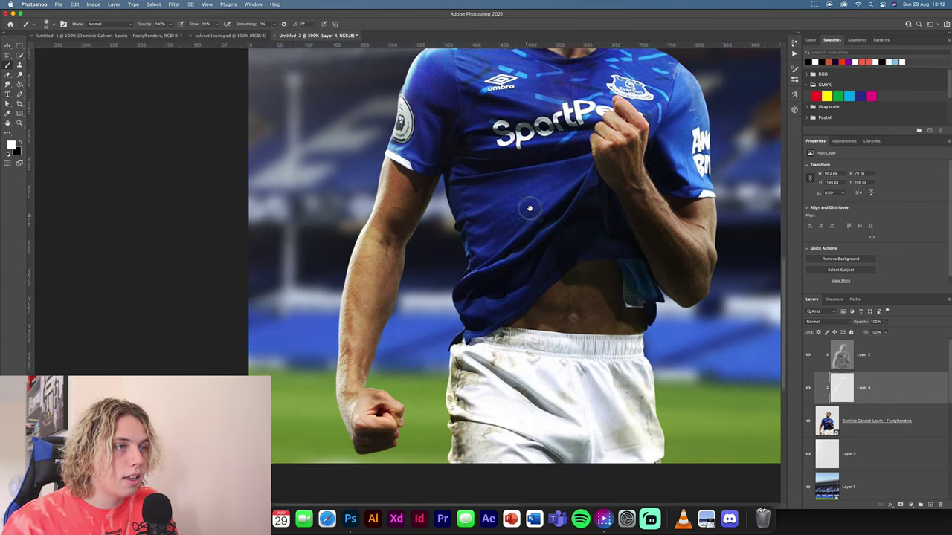
scroll(529, 208, down, 1)
scroll(458, 264, down, 1)
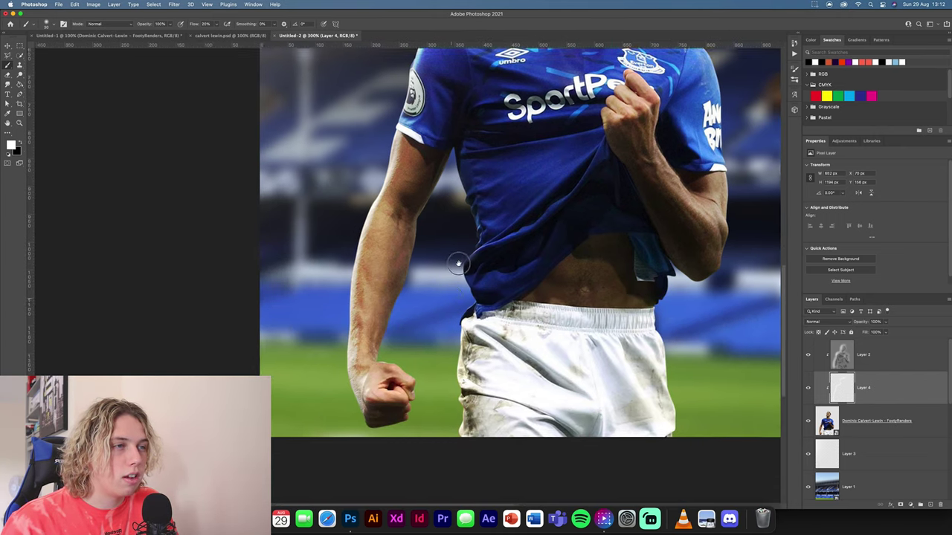
scroll(458, 264, down, 2)
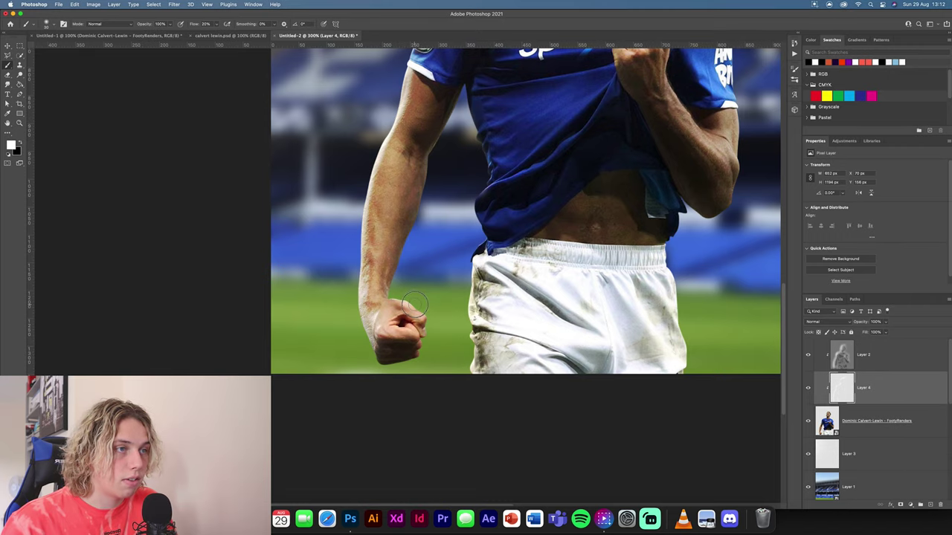
key(super+1)
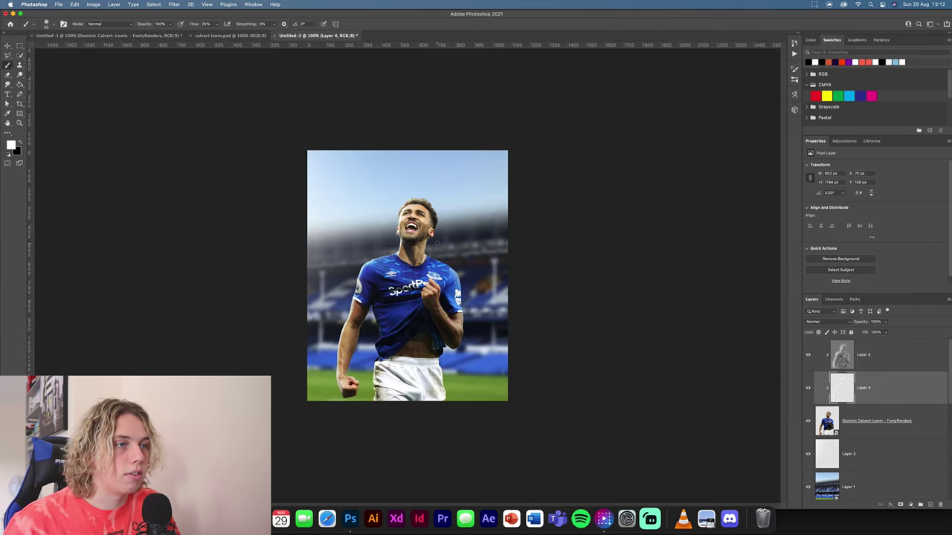
click(808, 388)
click(809, 389)
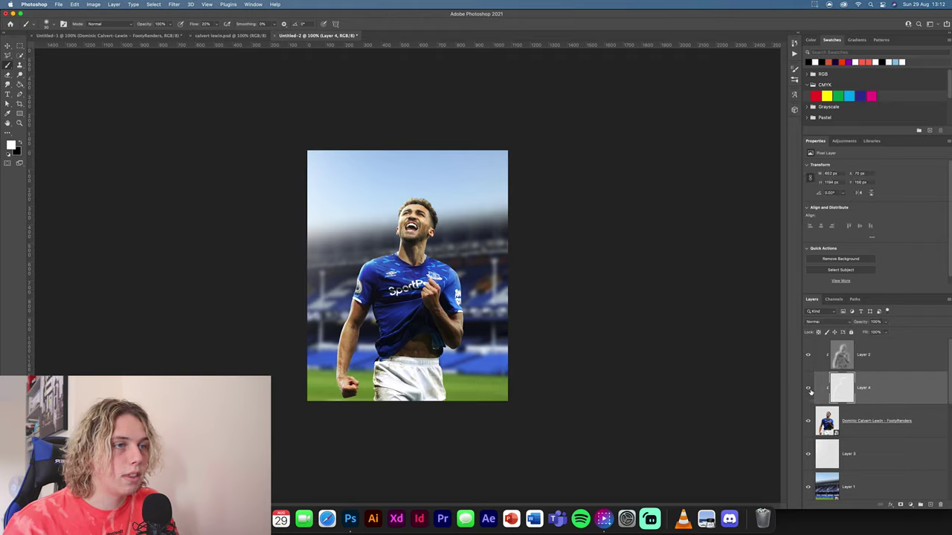
click(809, 389)
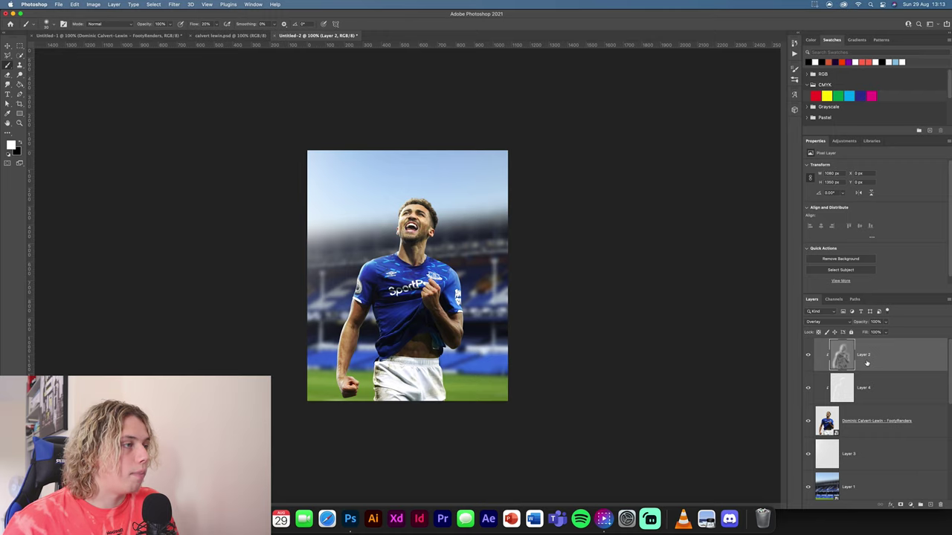
Add a Hue/Saturation adjustment layer with Saturation lowered to -10.
click(910, 505)
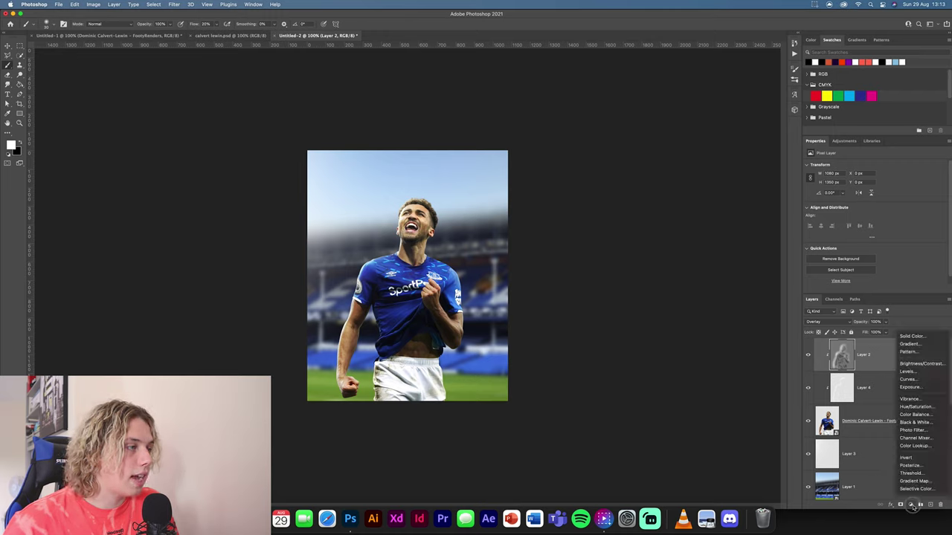
click(916, 407)
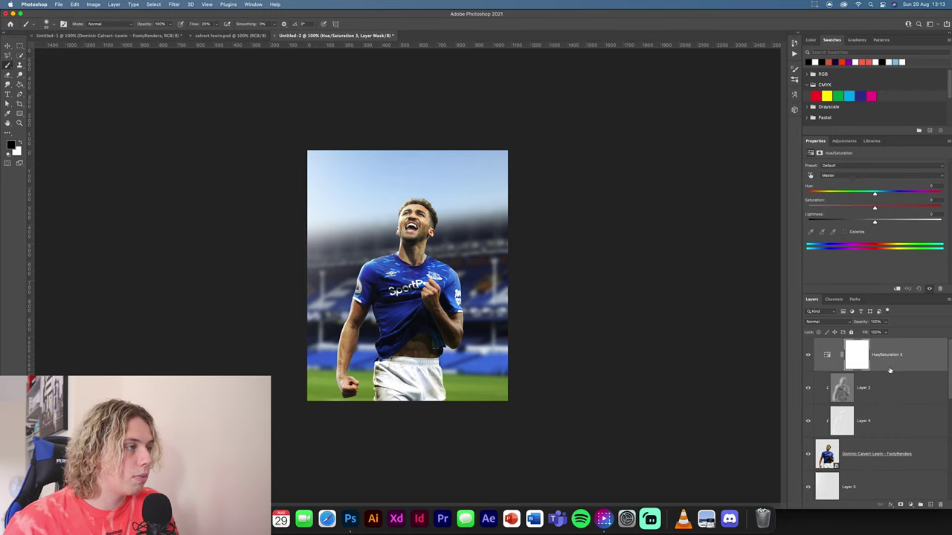
drag(874, 208, 867, 209)
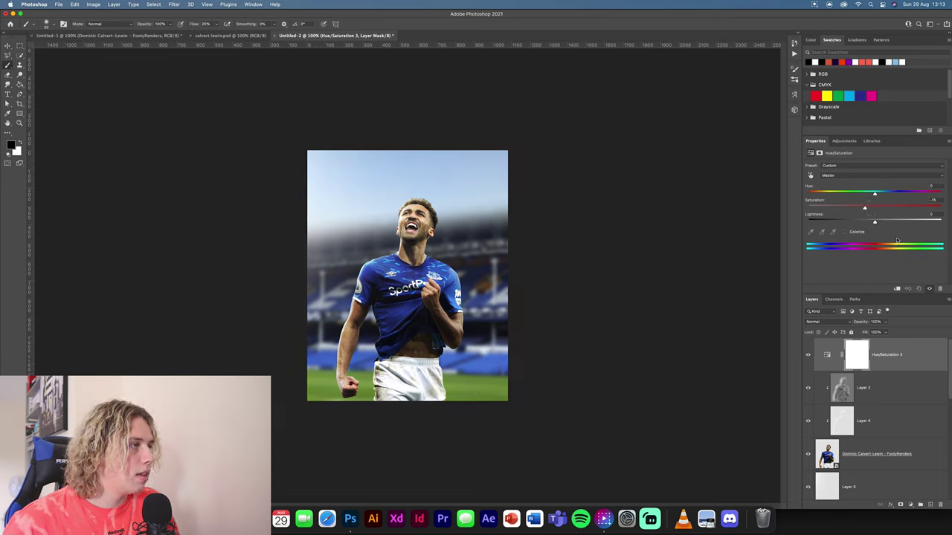
drag(864, 209, 867, 209)
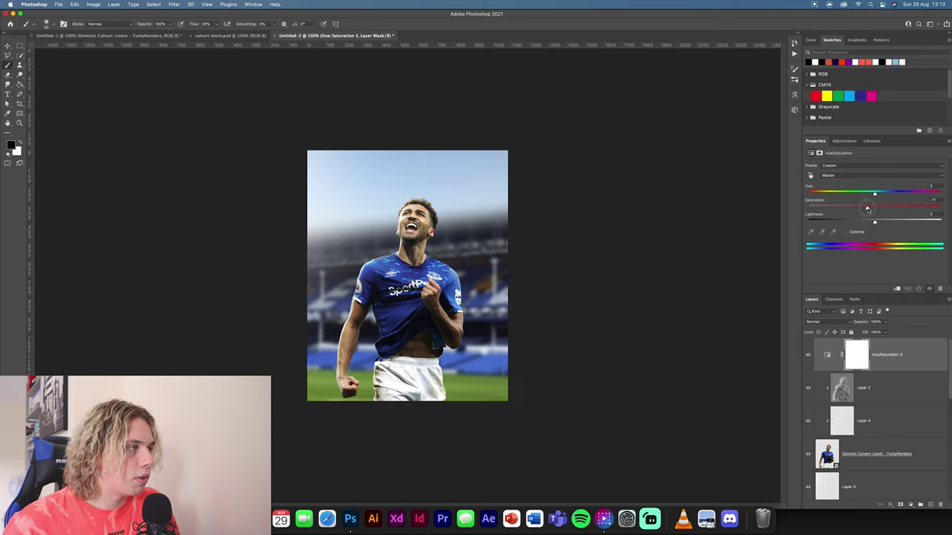
click(910, 505)
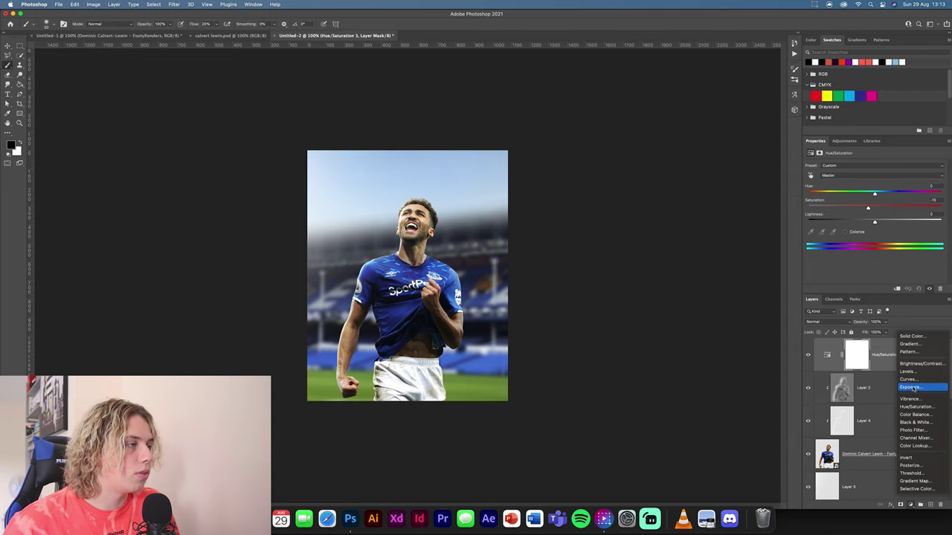
Add a Curves 2 adjustment layer with a midtone point and a slightly raised highlight point.
click(908, 379)
click(879, 232)
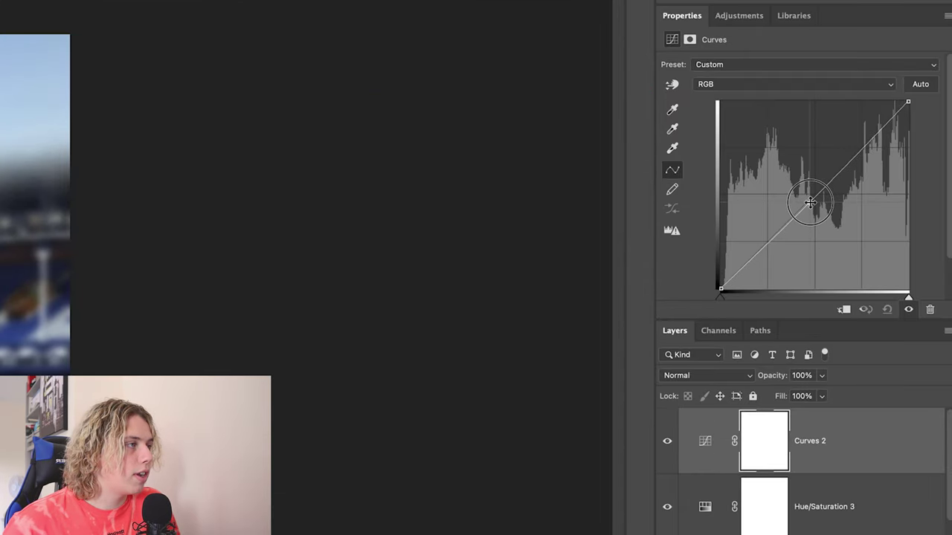
click(883, 124)
drag(883, 125, 882, 123)
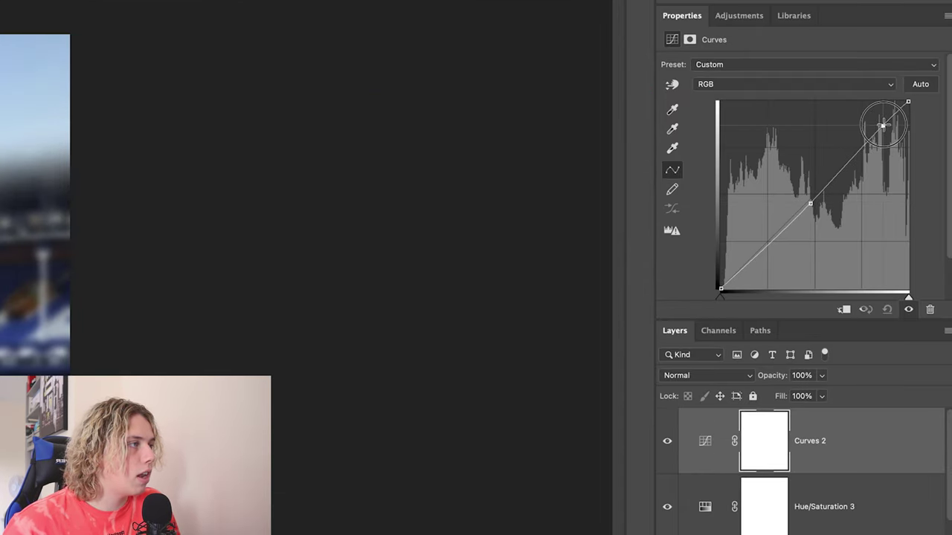
Shape the Red and Green curves, each with lower and upper control points.
click(746, 84)
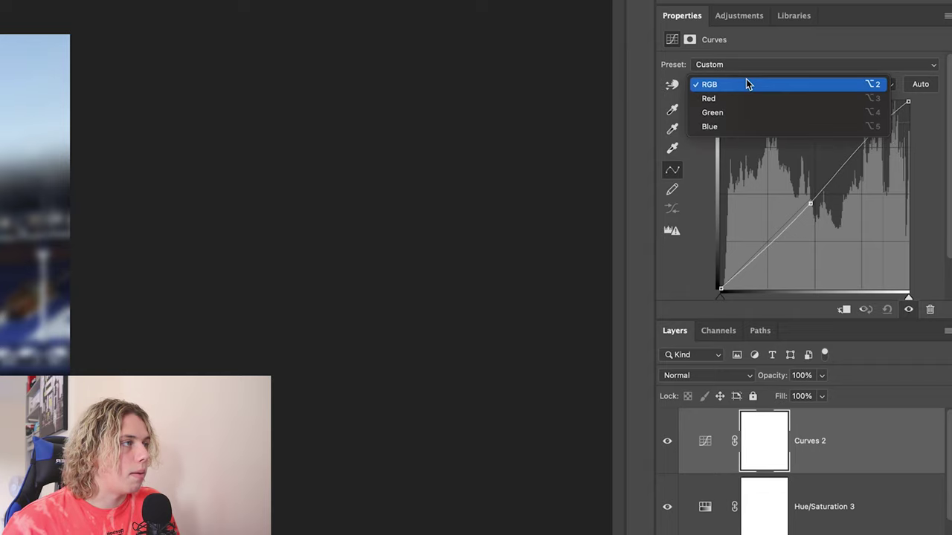
click(742, 97)
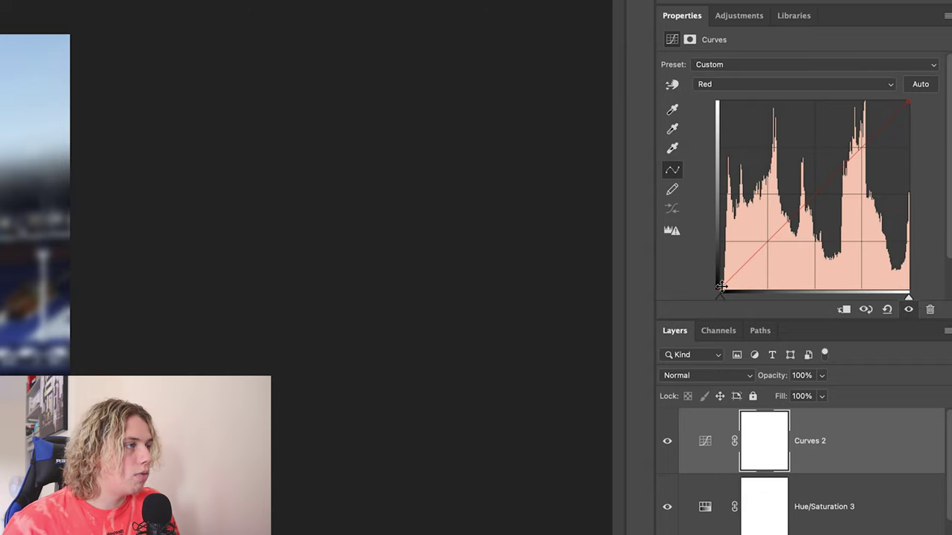
mouse_move(720, 290)
mouse_down()
mouse_move(722, 272)
mouse_move(720, 285)
mouse_up()
click(786, 221)
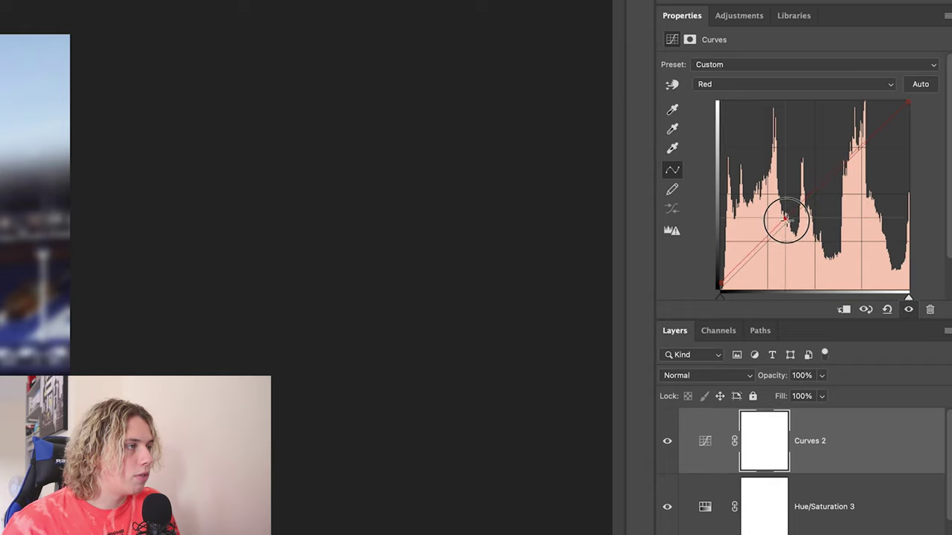
click(869, 140)
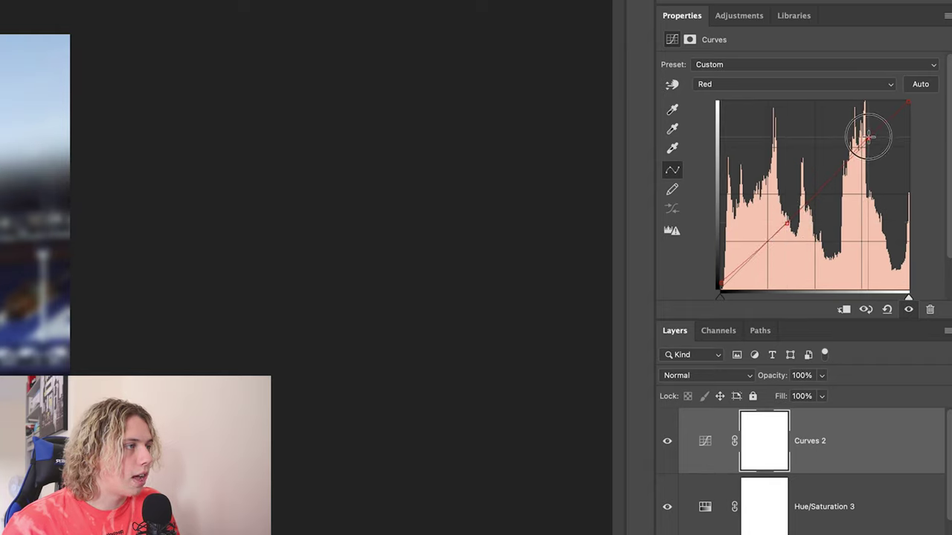
click(758, 84)
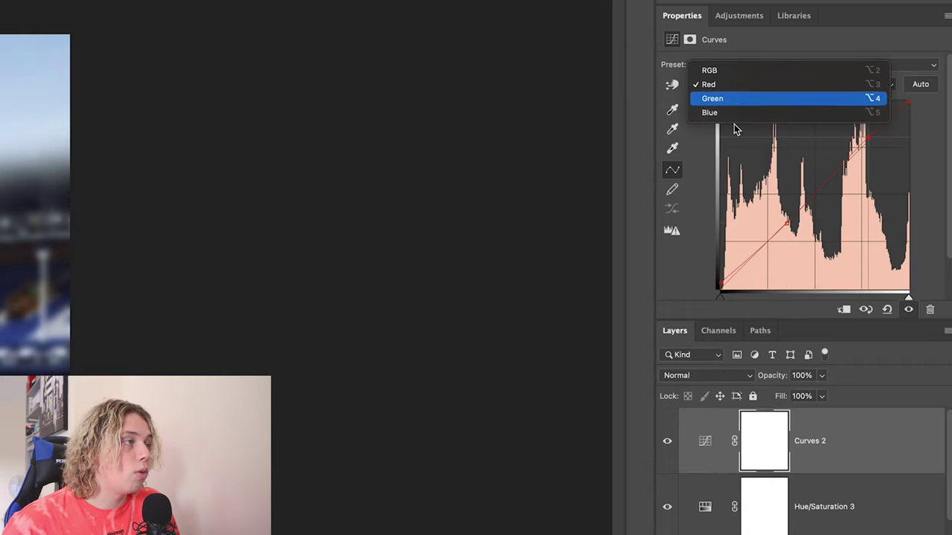
click(733, 98)
mouse_move(719, 287)
mouse_down()
mouse_move(722, 272)
mouse_move(720, 285)
mouse_up()
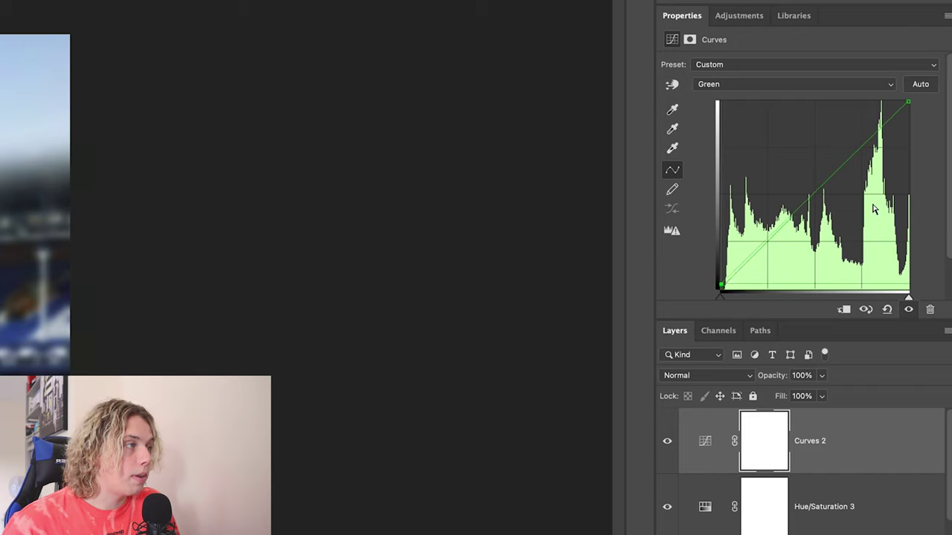
click(794, 219)
click(878, 129)
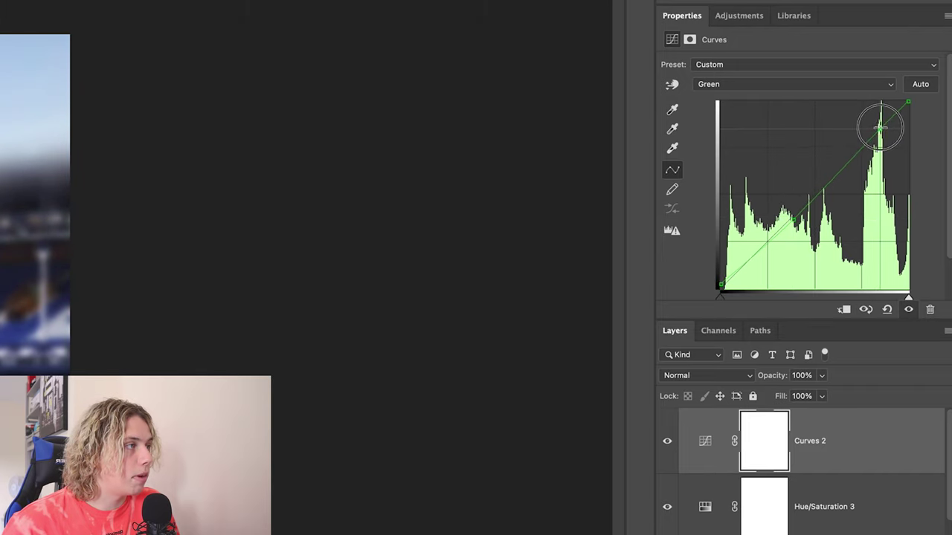
On the Blue curve, pull the middle down slightly and add an upper point.
click(767, 87)
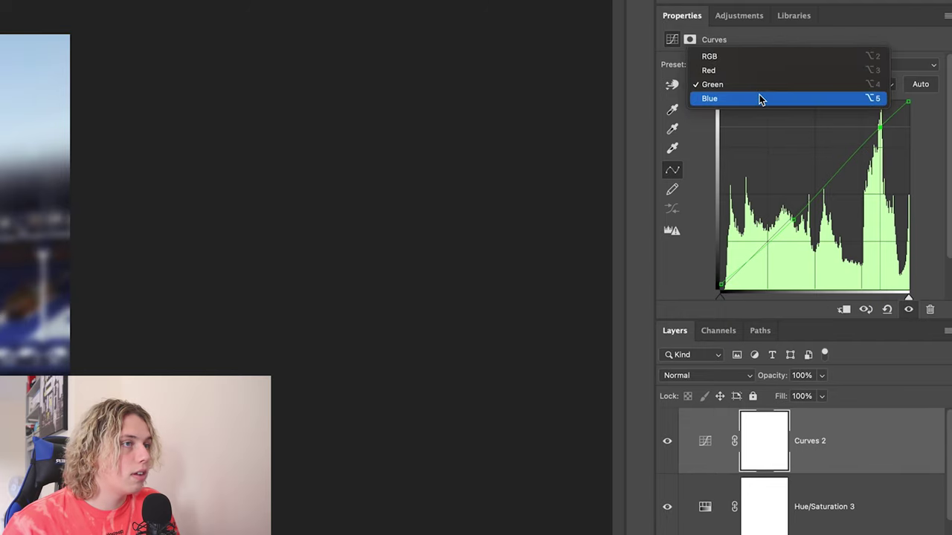
click(703, 98)
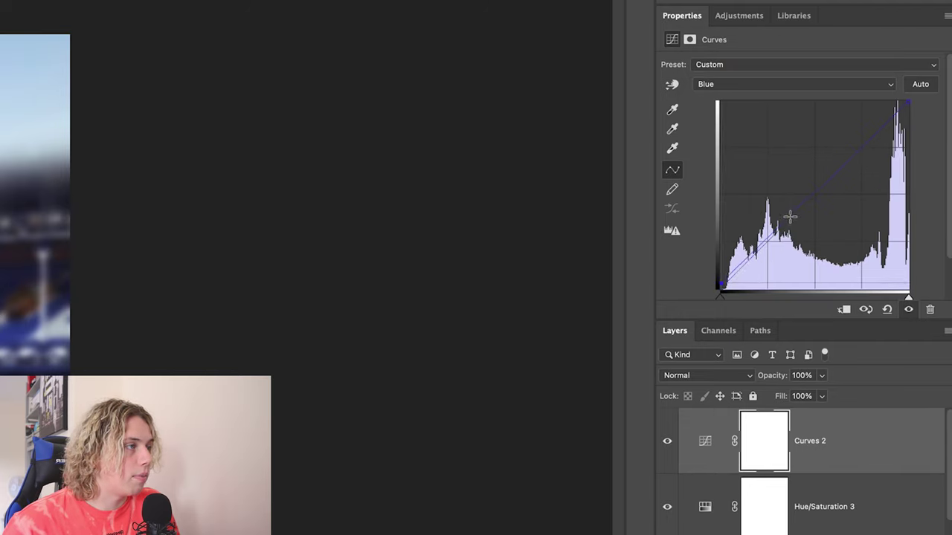
drag(779, 220, 777, 233)
click(877, 131)
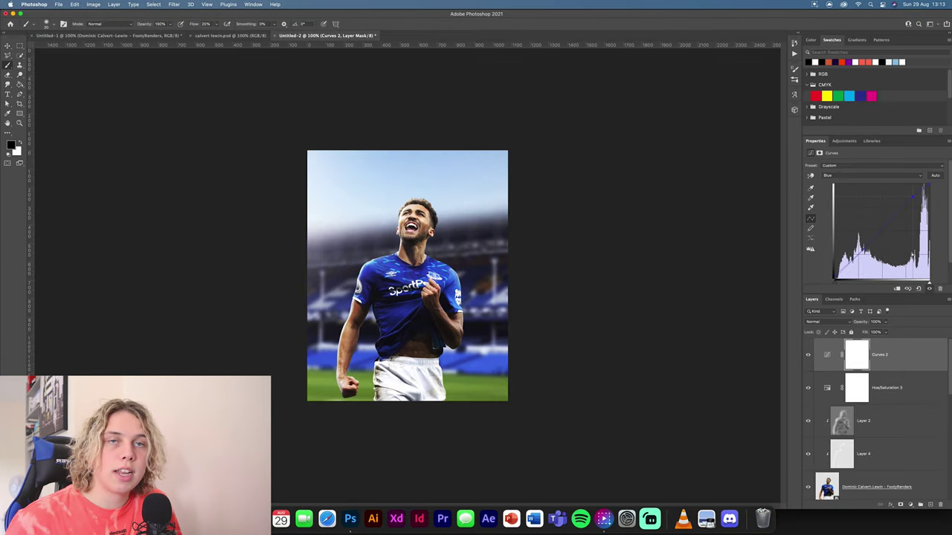
click(854, 175)
click(854, 155)
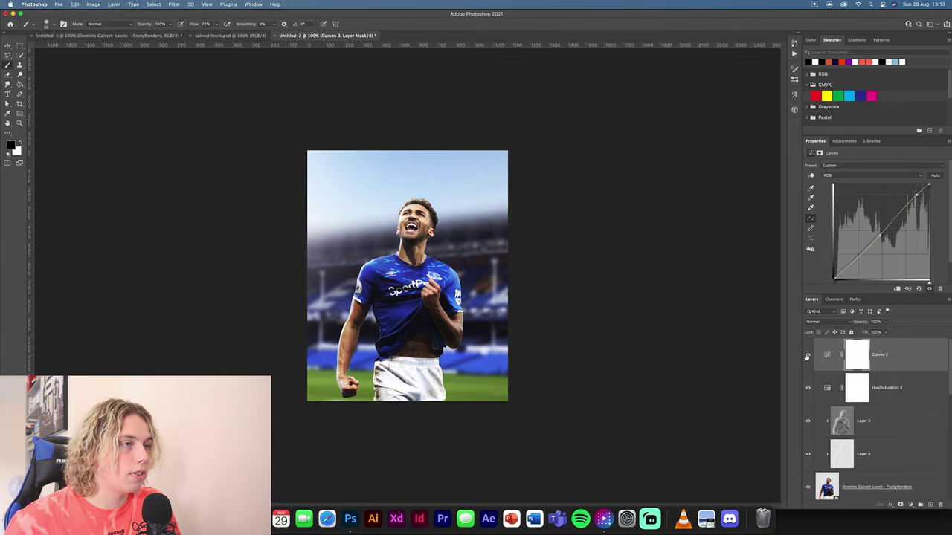
click(807, 356)
click(807, 356)
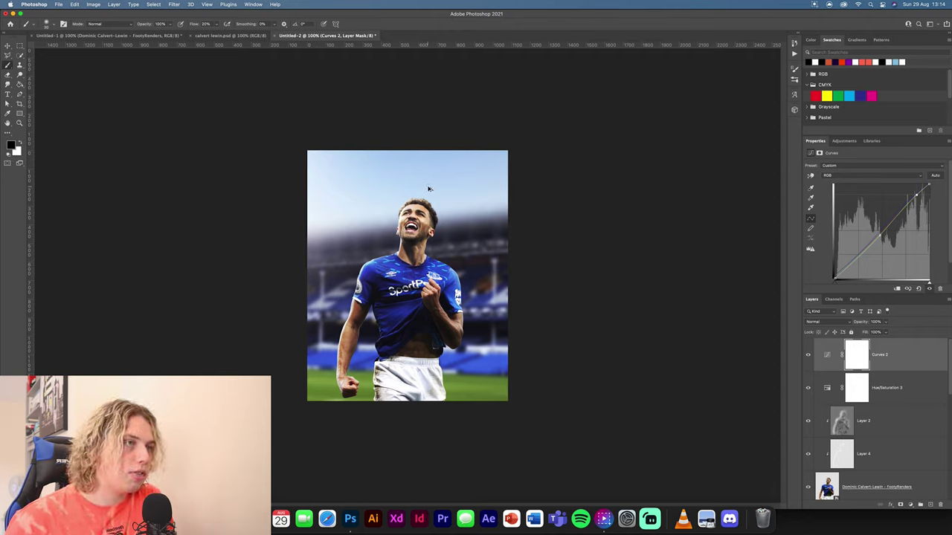
Stamp visible layers into Layer 5, convert it to a smart object, and apply Camera Raw Filter.
key(super+shift+alt+e)
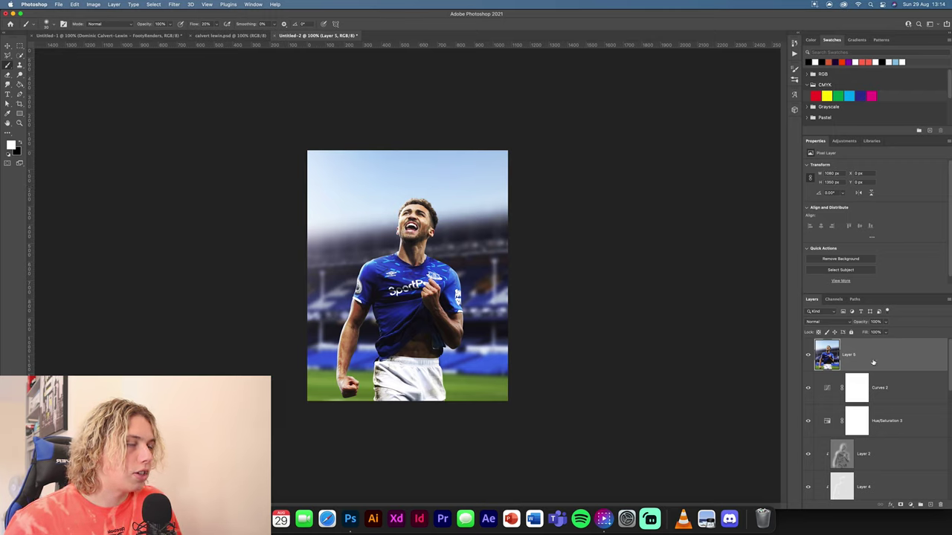
right_click(926, 373)
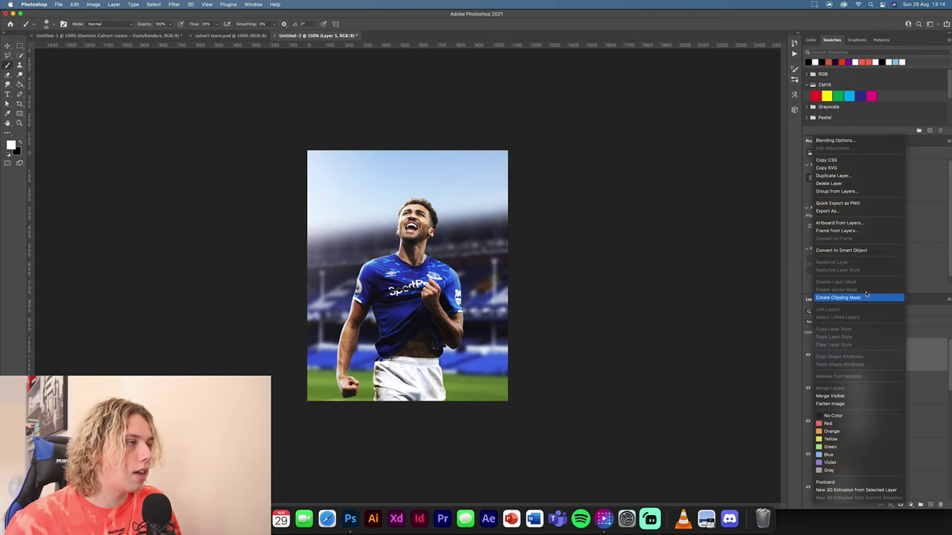
click(852, 253)
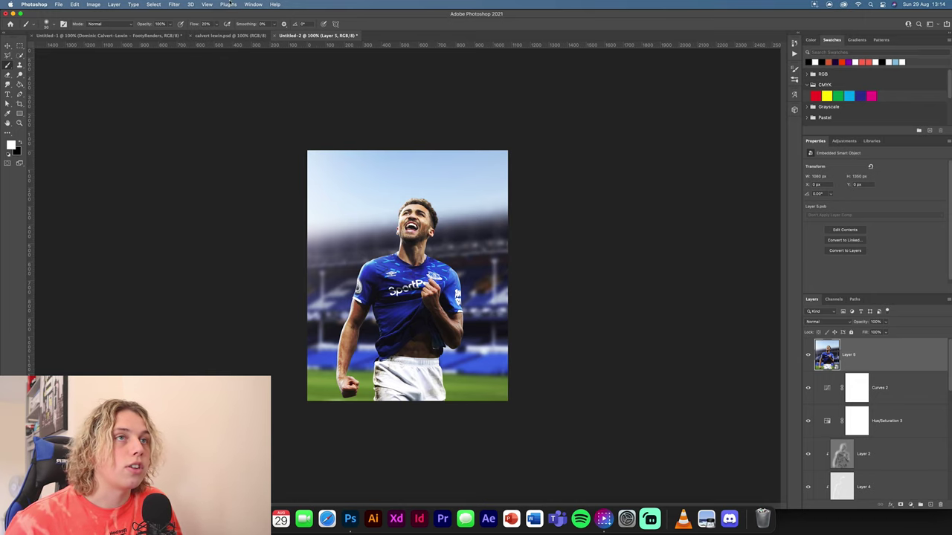
click(175, 5)
click(193, 59)
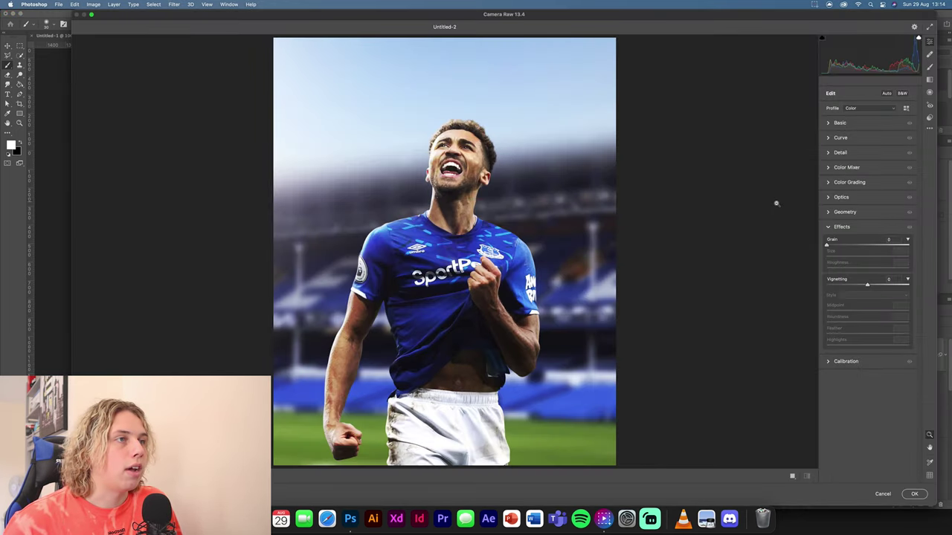
In Camera Raw Basic, tweak temperature, set Exposure +0.15, Shadows +31, Texture +41, Saturation -10.
click(832, 124)
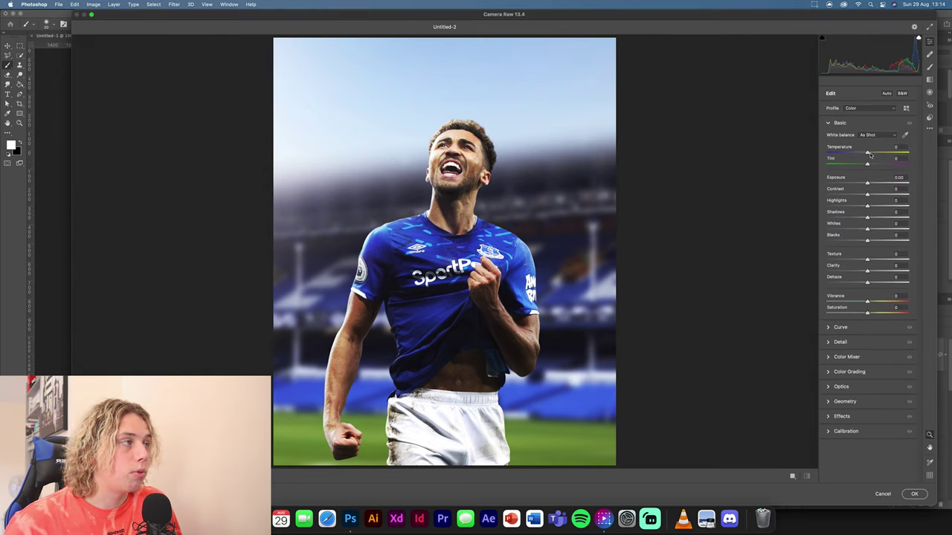
drag(868, 153, 870, 154)
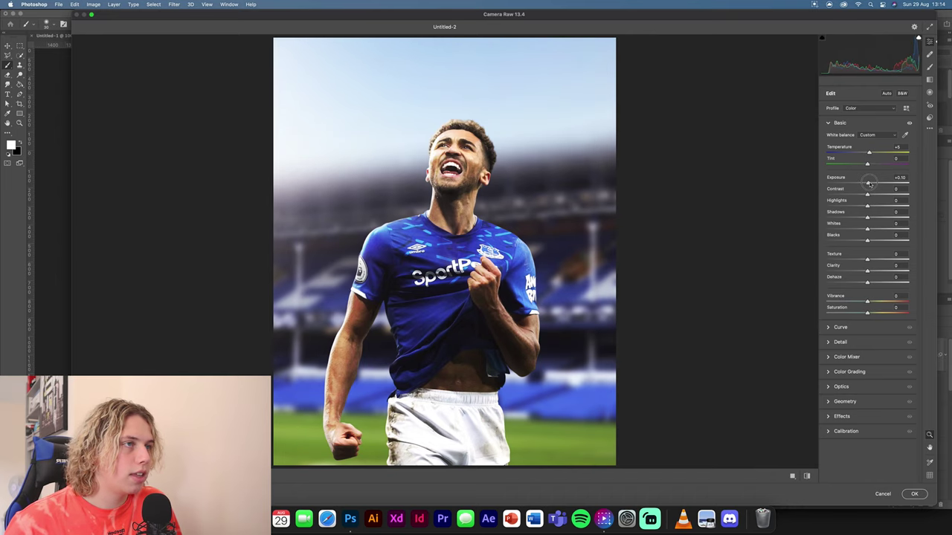
drag(869, 183, 879, 194)
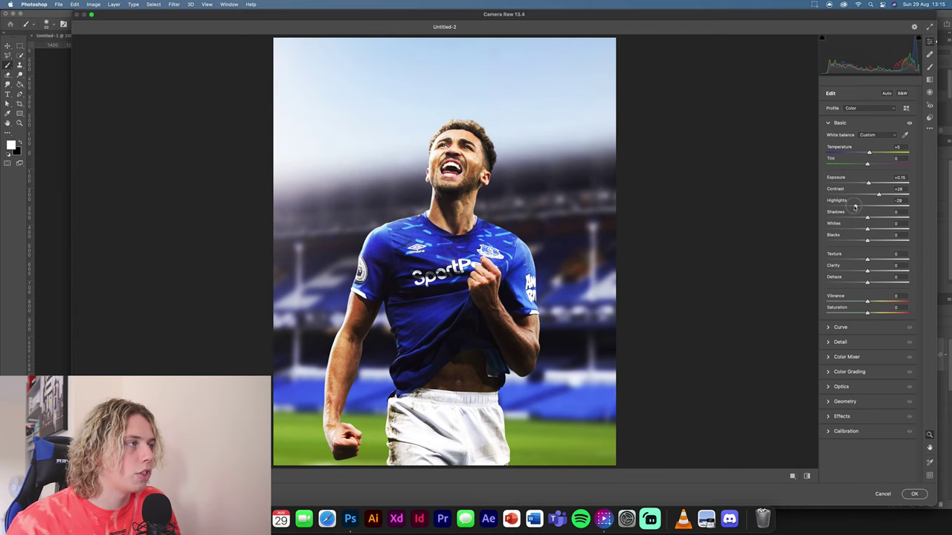
drag(868, 218, 880, 241)
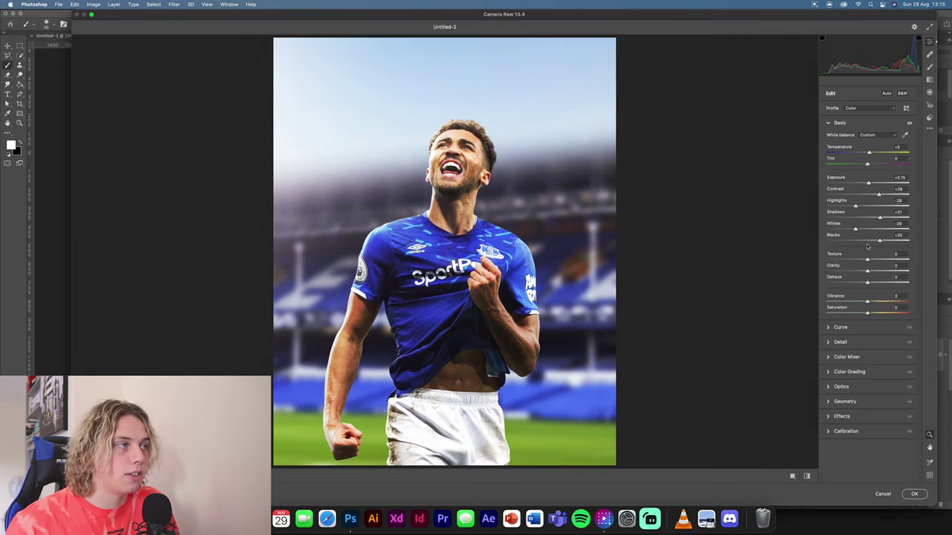
drag(869, 259, 871, 283)
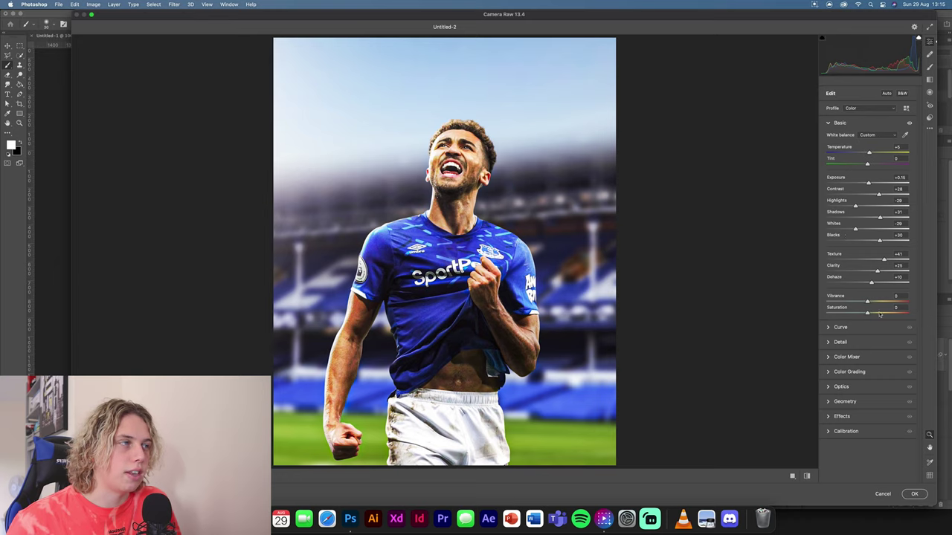
drag(867, 314, 870, 302)
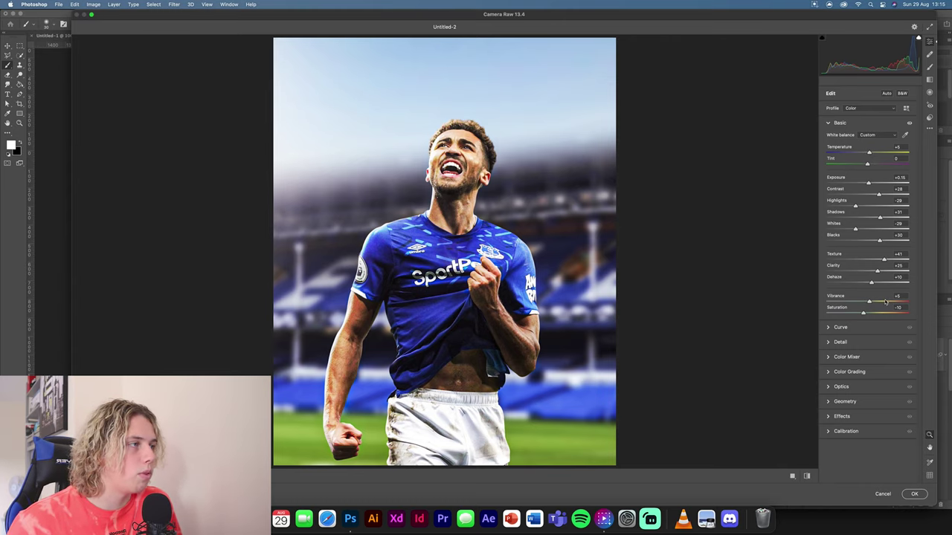
Add a gentle S-curve in Camera Raw's Curve panel, lowering the shadows and raising the highlights.
click(829, 328)
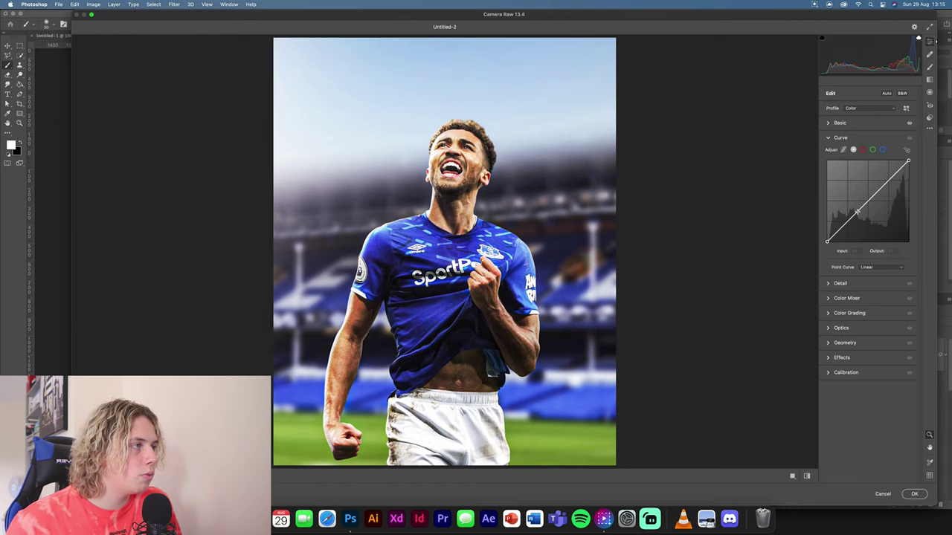
drag(855, 212, 856, 213)
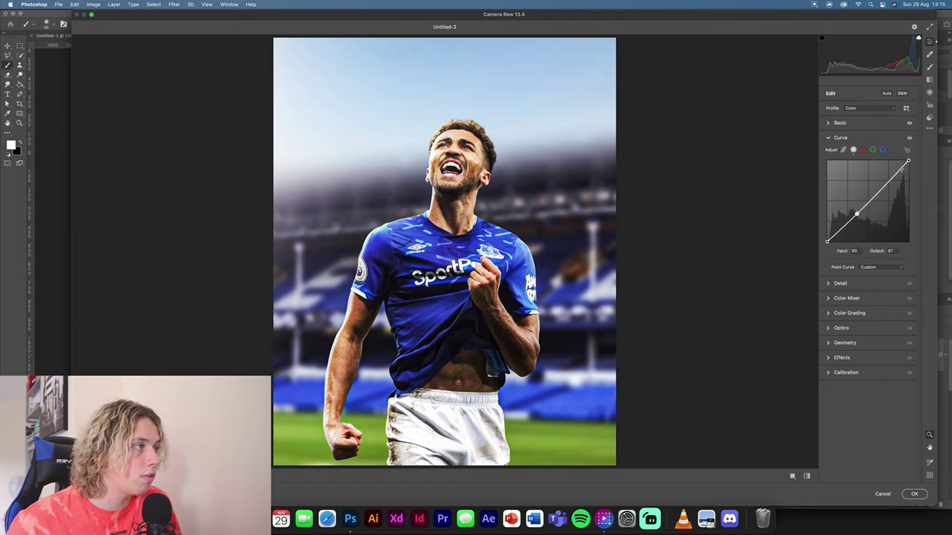
drag(902, 168, 901, 166)
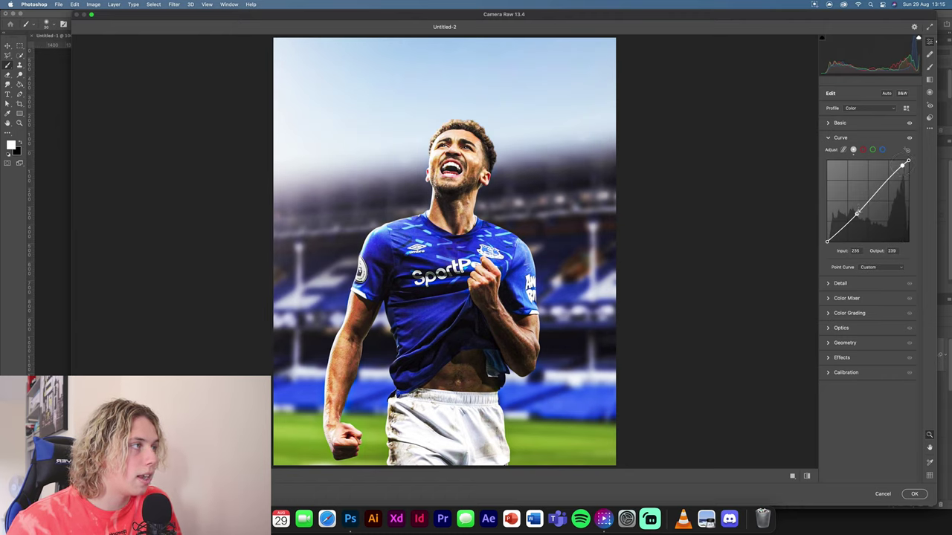
drag(857, 214, 857, 212)
Set Sharpening to 32 in the Detail panel.
click(829, 283)
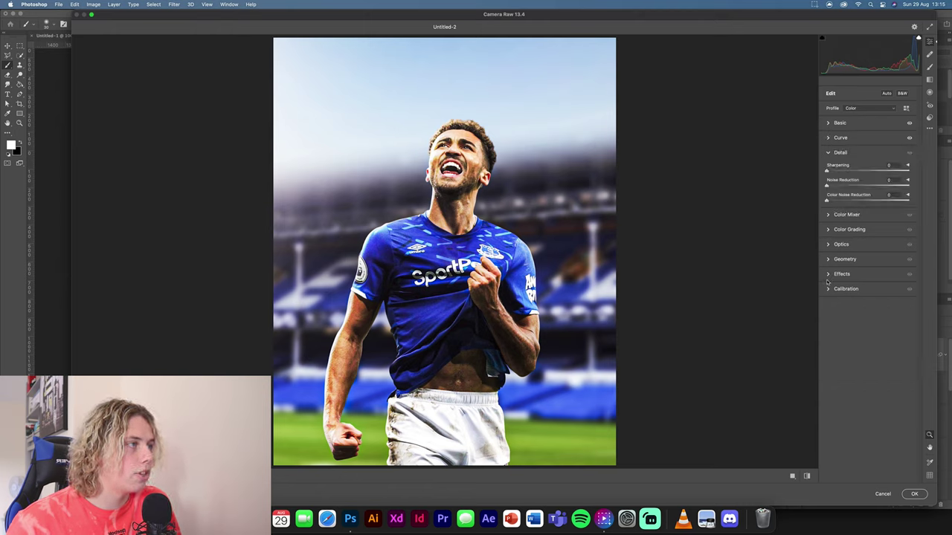
drag(853, 171, 834, 201)
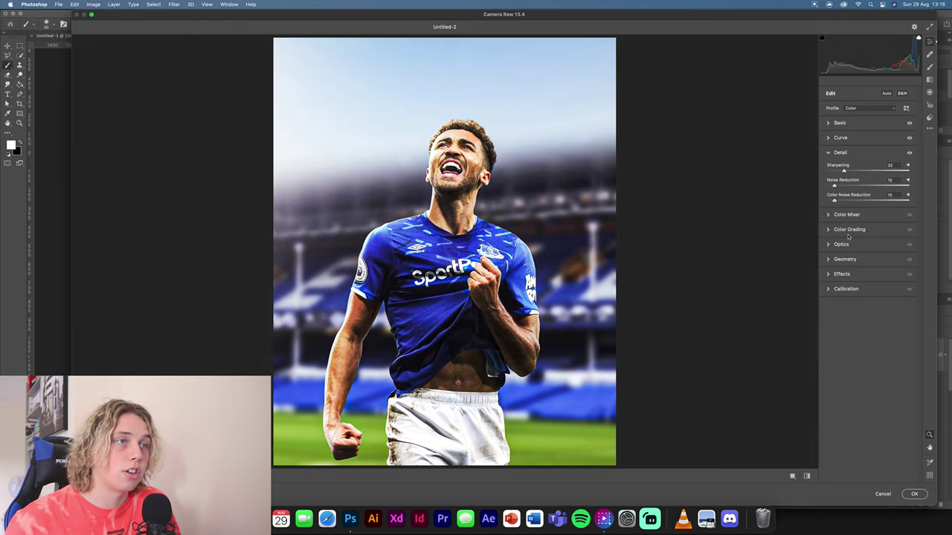
click(831, 214)
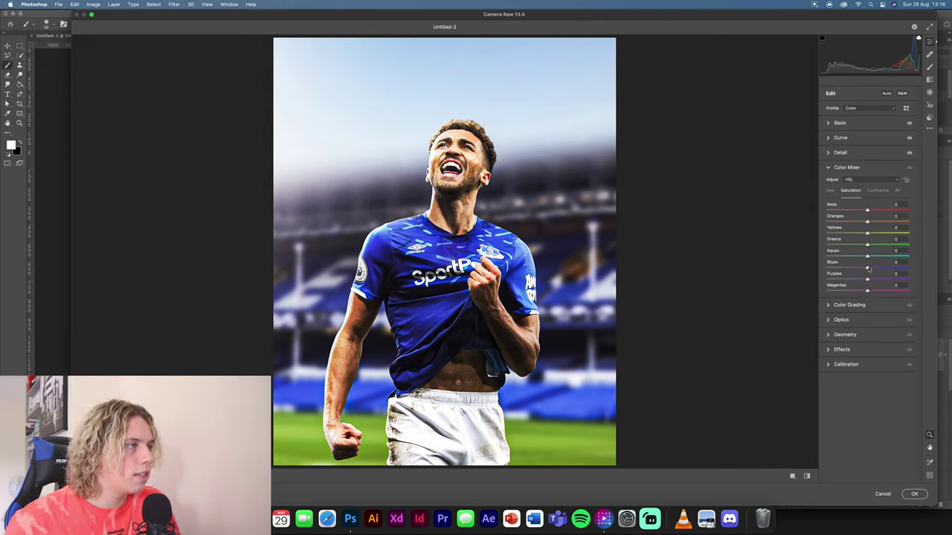
In the Color Mixer Hue tab, set Blues to about -33 and Aquas to about +8.
click(830, 191)
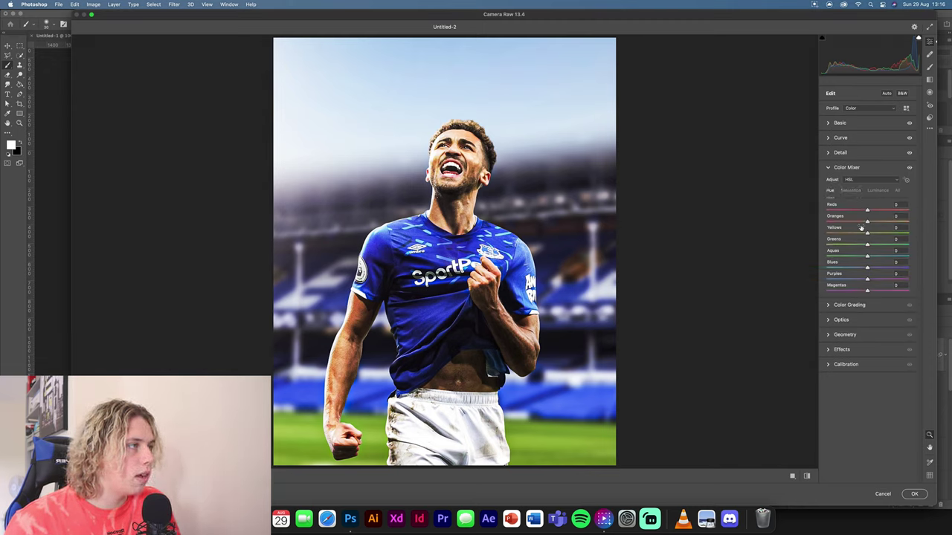
drag(867, 268, 856, 269)
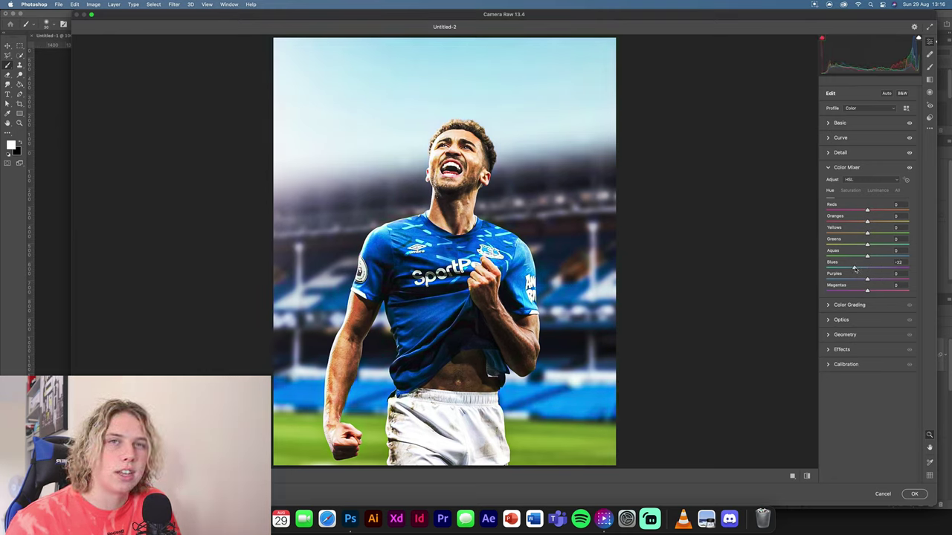
drag(867, 255, 870, 257)
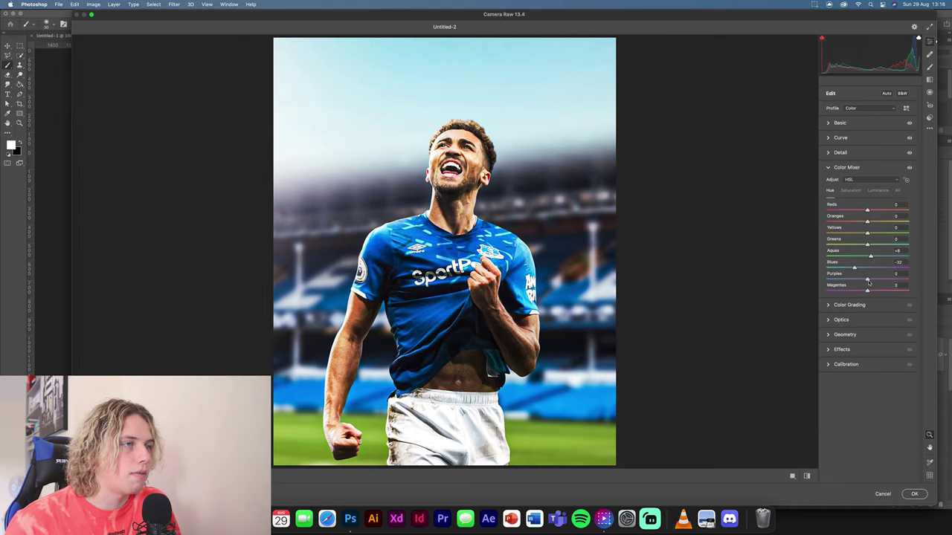
click(848, 304)
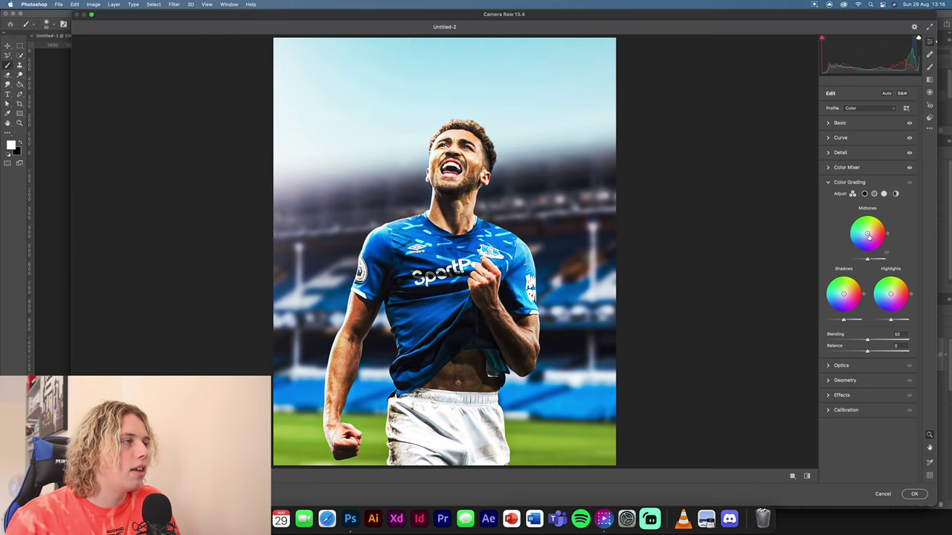
Tint midtones slightly blue and shadows slightly green, then add light grain and a -11 vignette.
drag(868, 235, 865, 233)
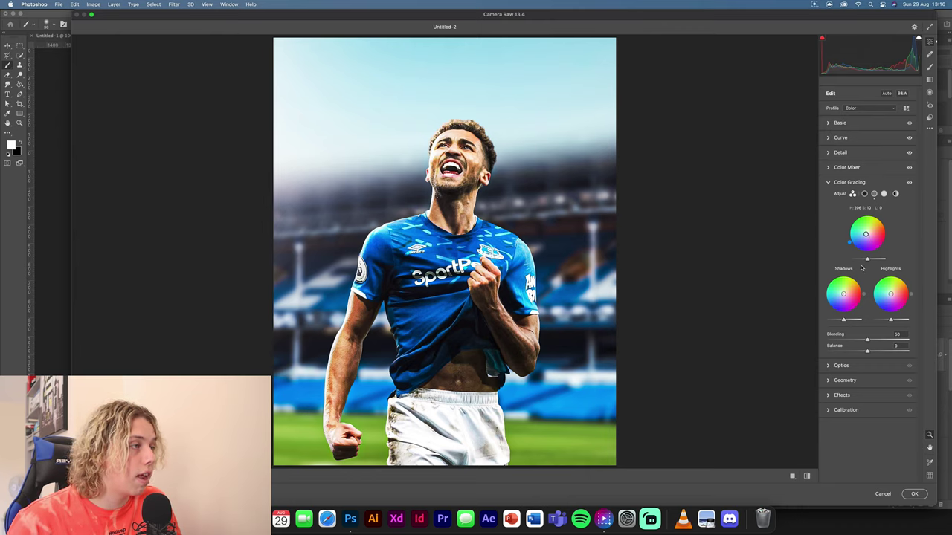
drag(843, 294, 890, 295)
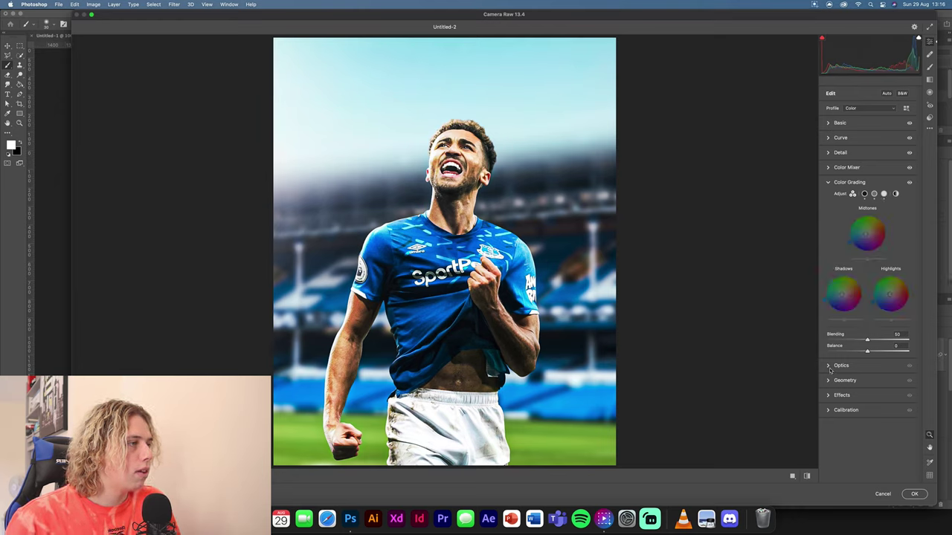
click(832, 395)
drag(829, 247, 846, 251)
drag(867, 285, 862, 285)
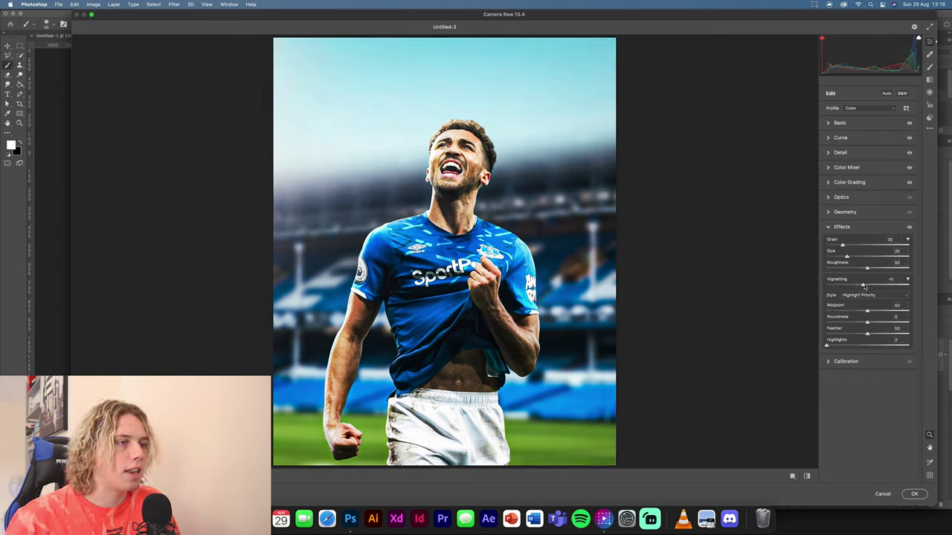
drag(842, 245, 841, 246)
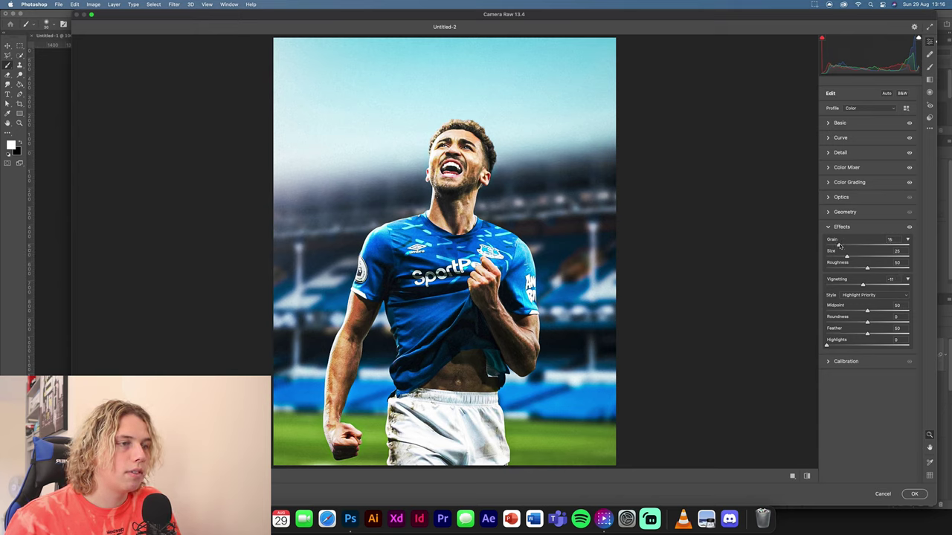
Set Calibration red, green and blue primary saturation to +12, +2 and +5, then apply the filter.
click(831, 362)
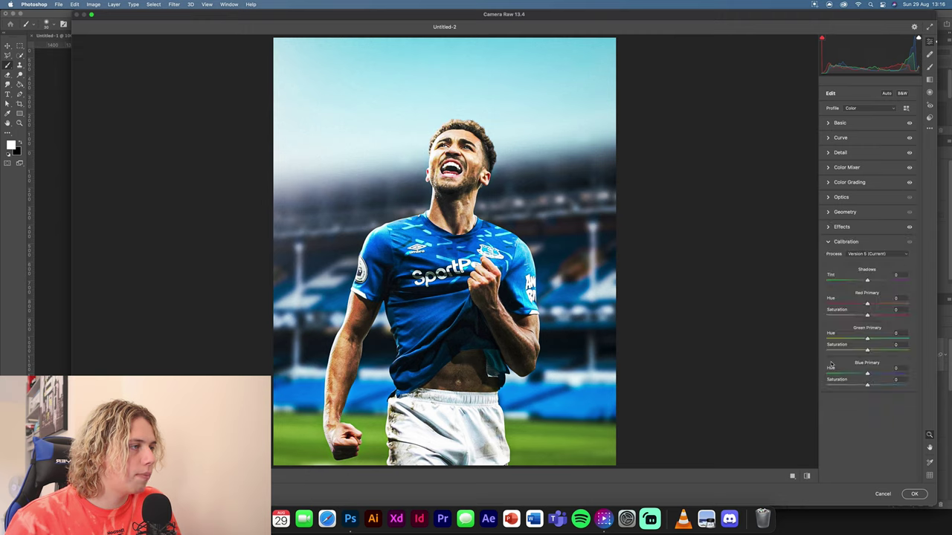
drag(866, 386, 871, 387)
drag(873, 350, 875, 350)
drag(867, 316, 873, 317)
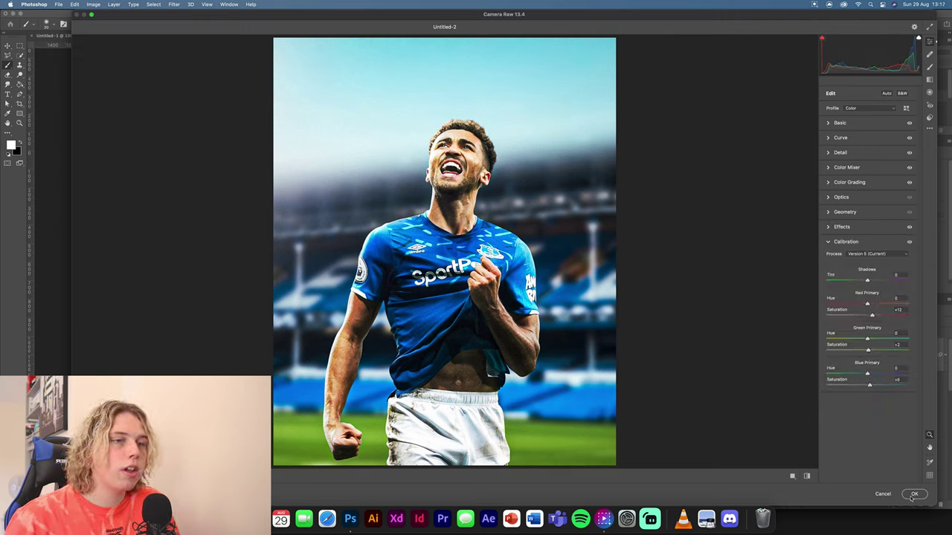
click(793, 477)
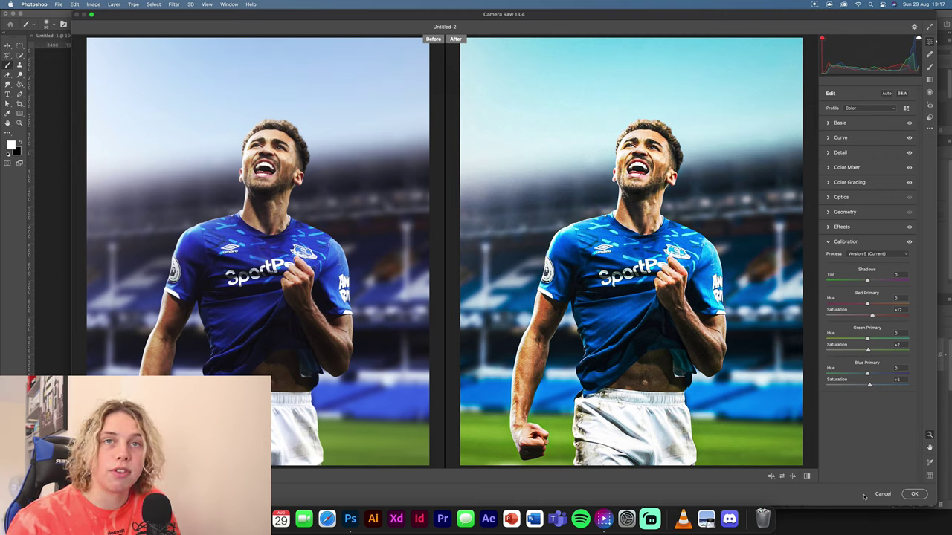
click(915, 494)
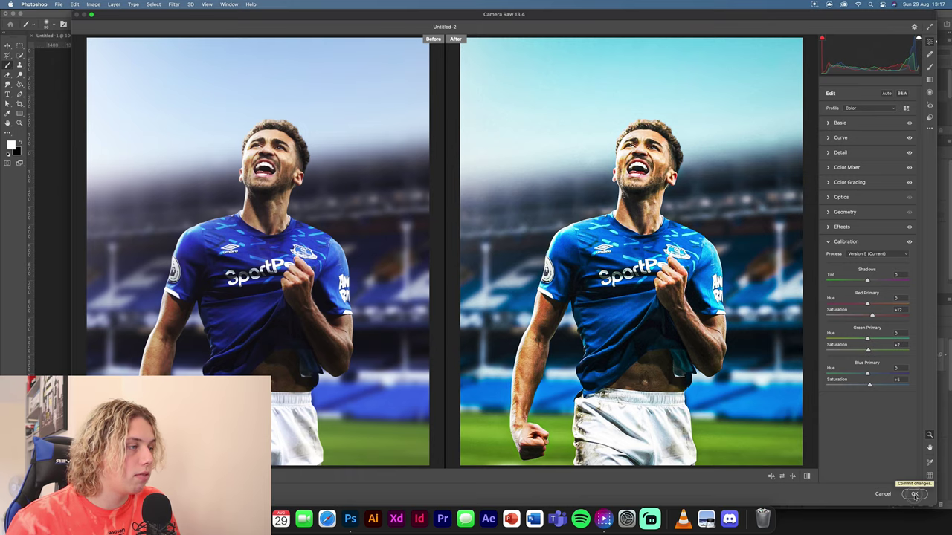